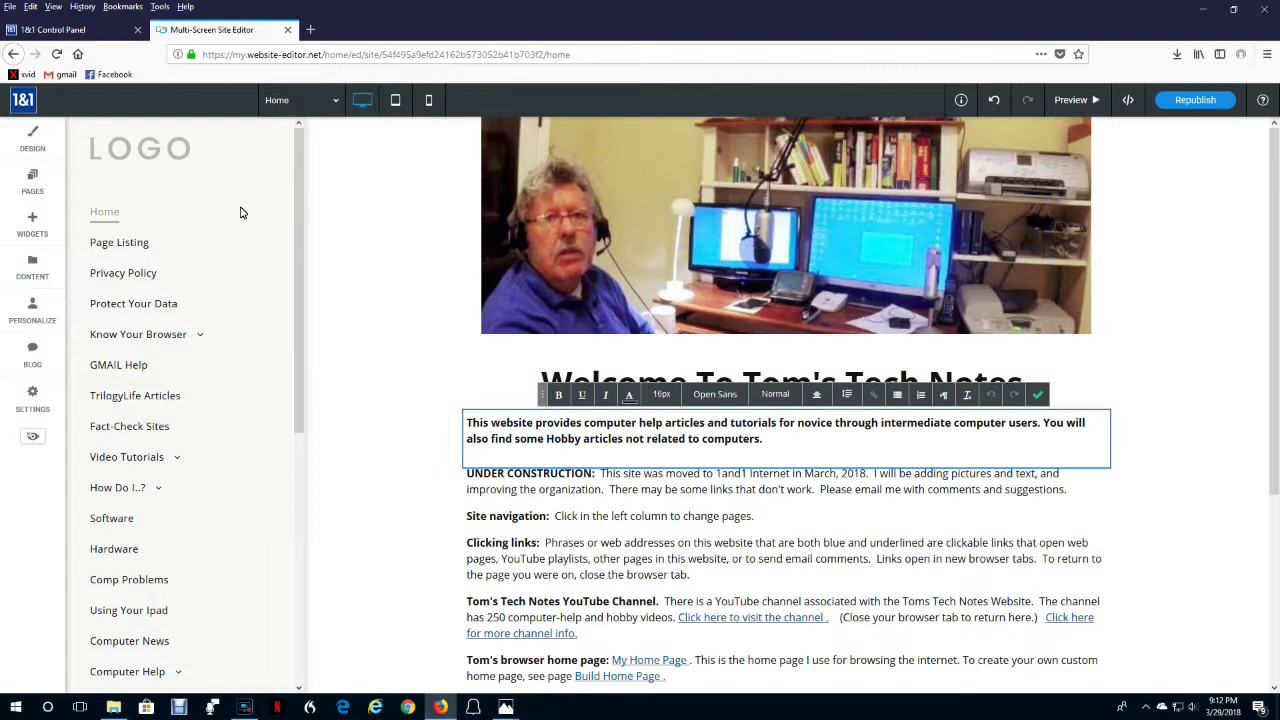
Browse the Site Layout choices for Desktop, Tablet and Mobile under Design, then close the panel
{"action": "left_click", "coordinate": [28, 142]}
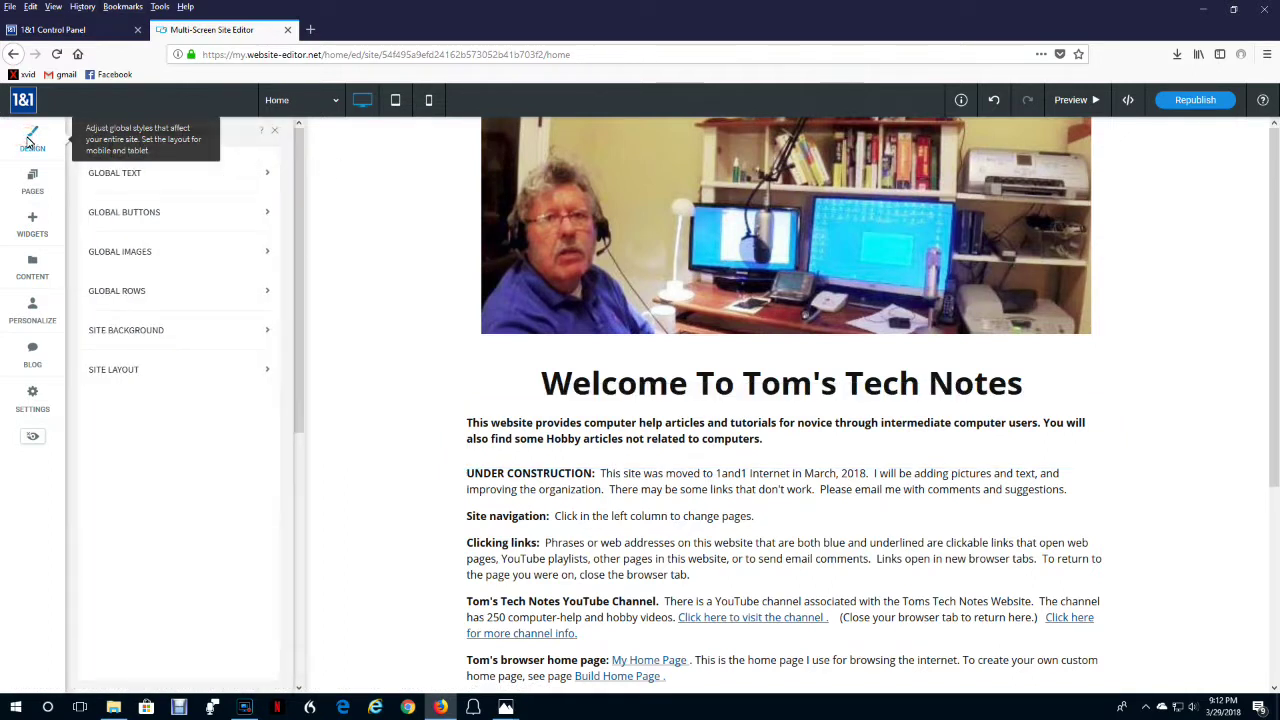
{"action": "left_click", "coordinate": [113, 372]}
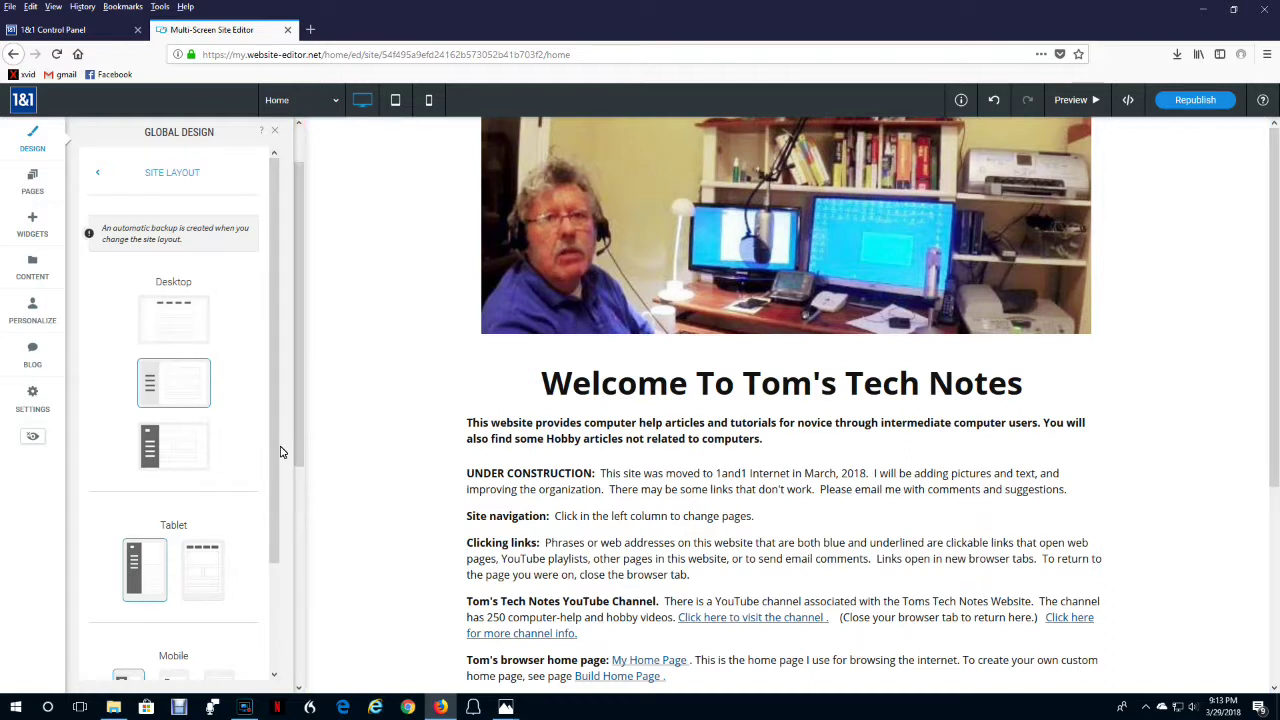
{"action": "scroll", "coordinate": [274, 447], "scroll_direction": "down", "scroll_amount": 3}
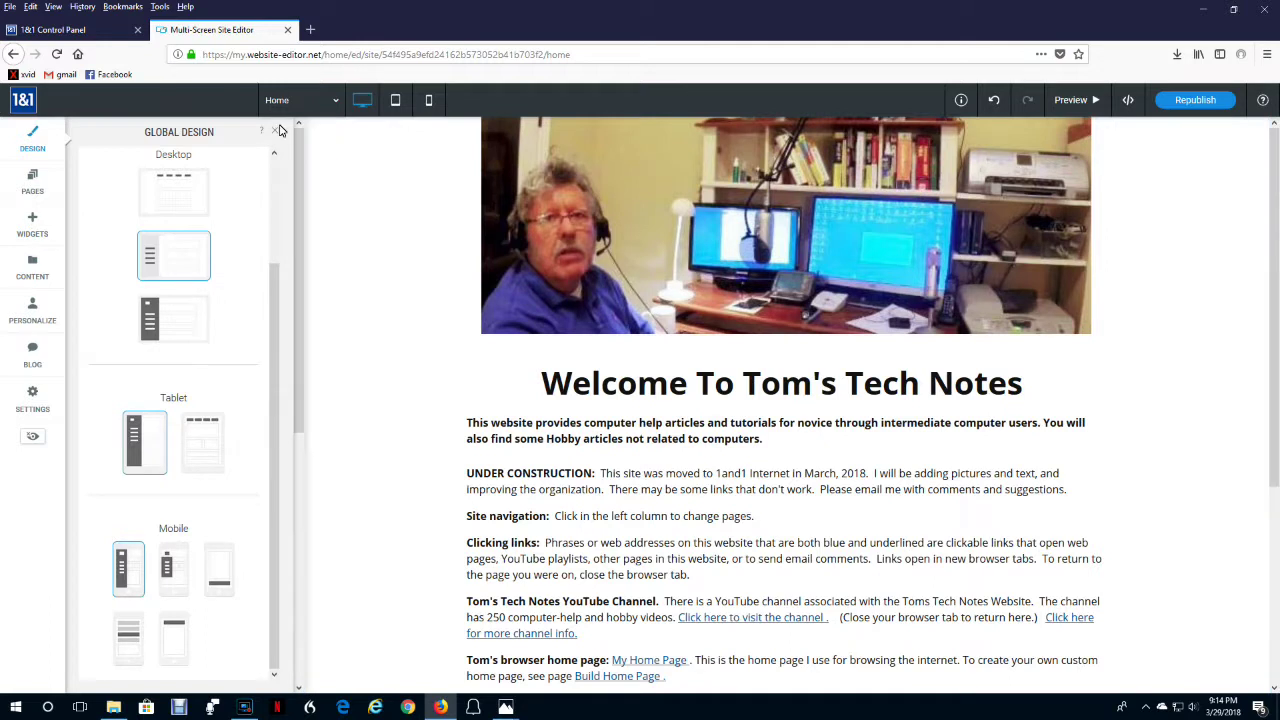
{"action": "left_click", "coordinate": [275, 131]}
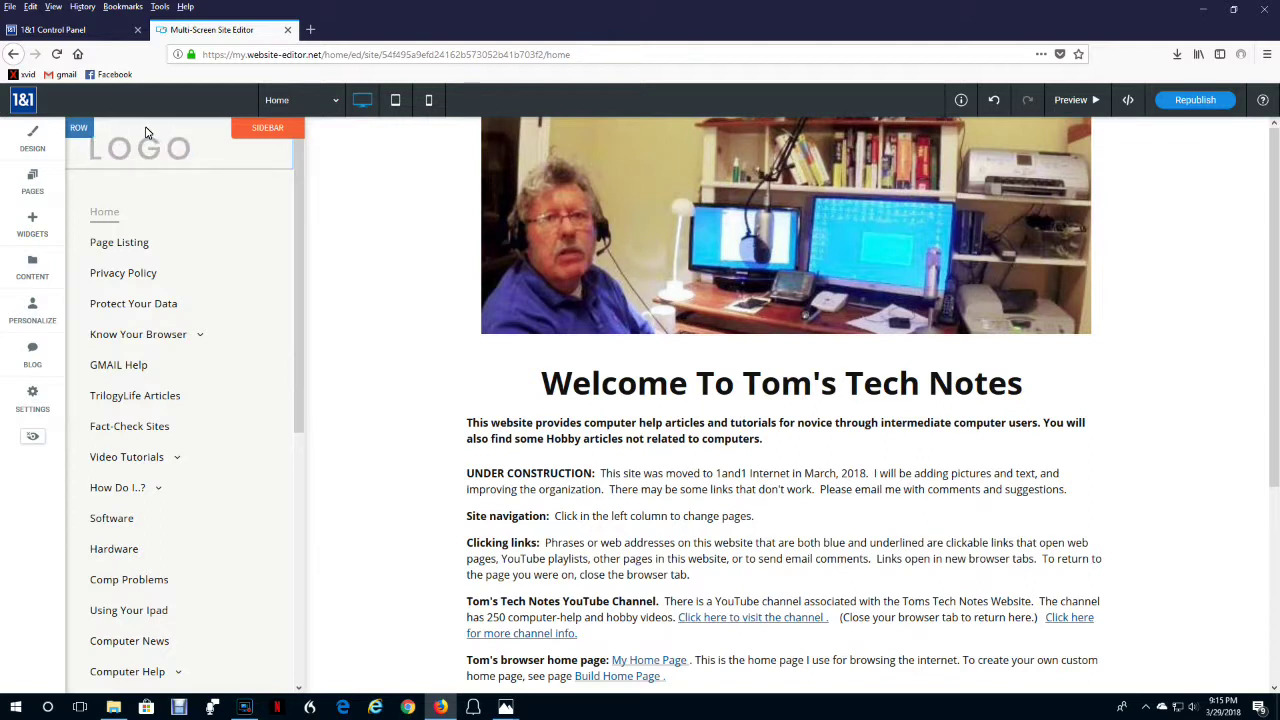
Delete the logo row, the social icons and the Book Now row from the sidebar
{"action": "left_click", "coordinate": [82, 131]}
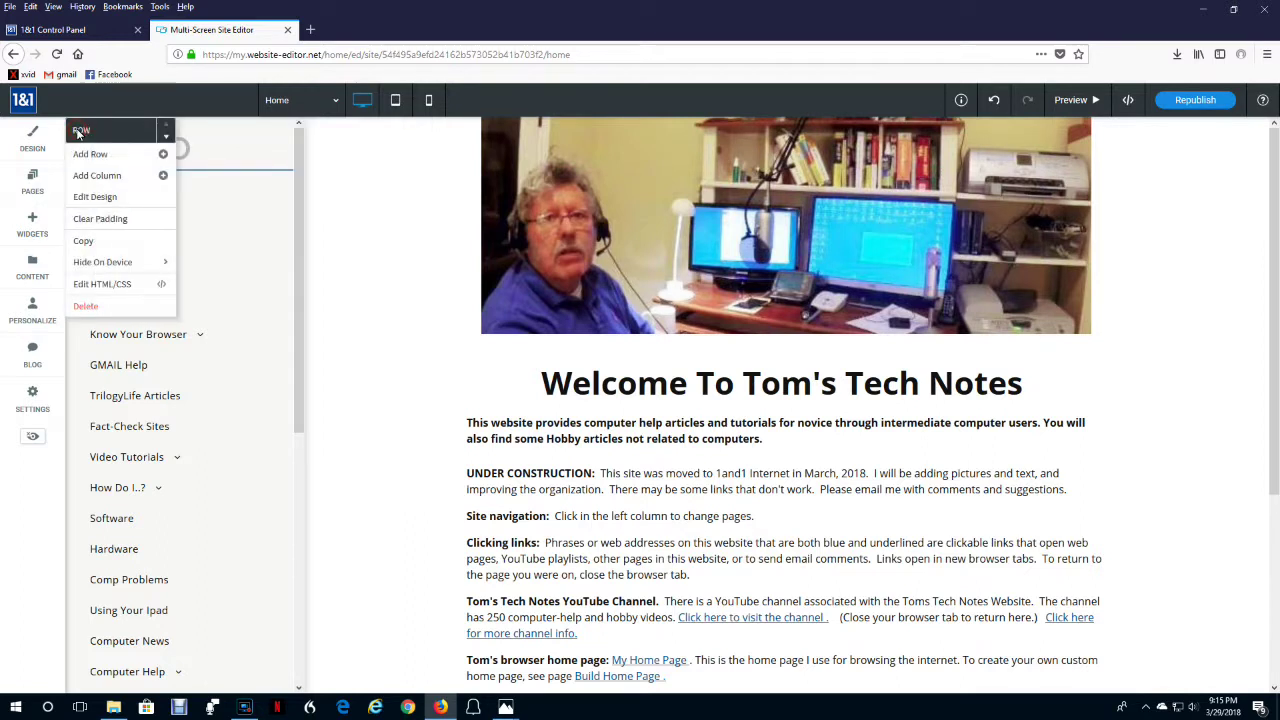
{"action": "left_click", "coordinate": [85, 307]}
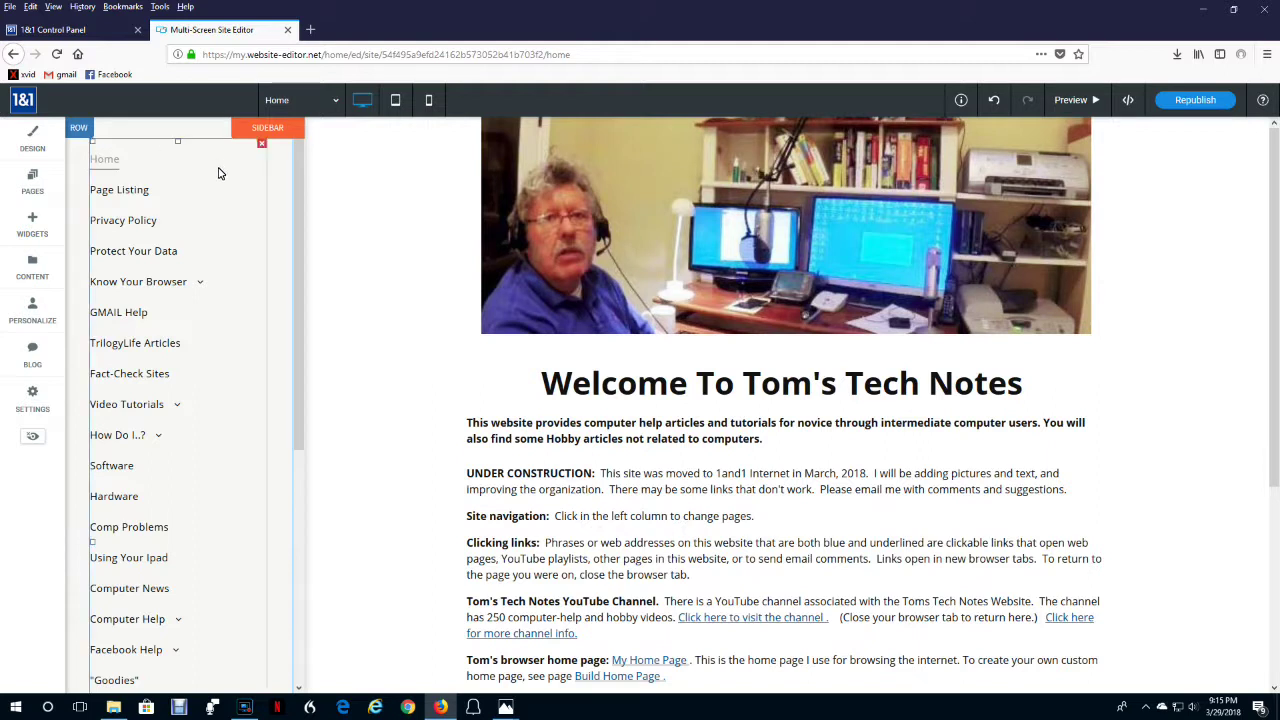
{"action": "left_click_drag", "start_coordinate": [300, 237], "coordinate": [306, 558]}
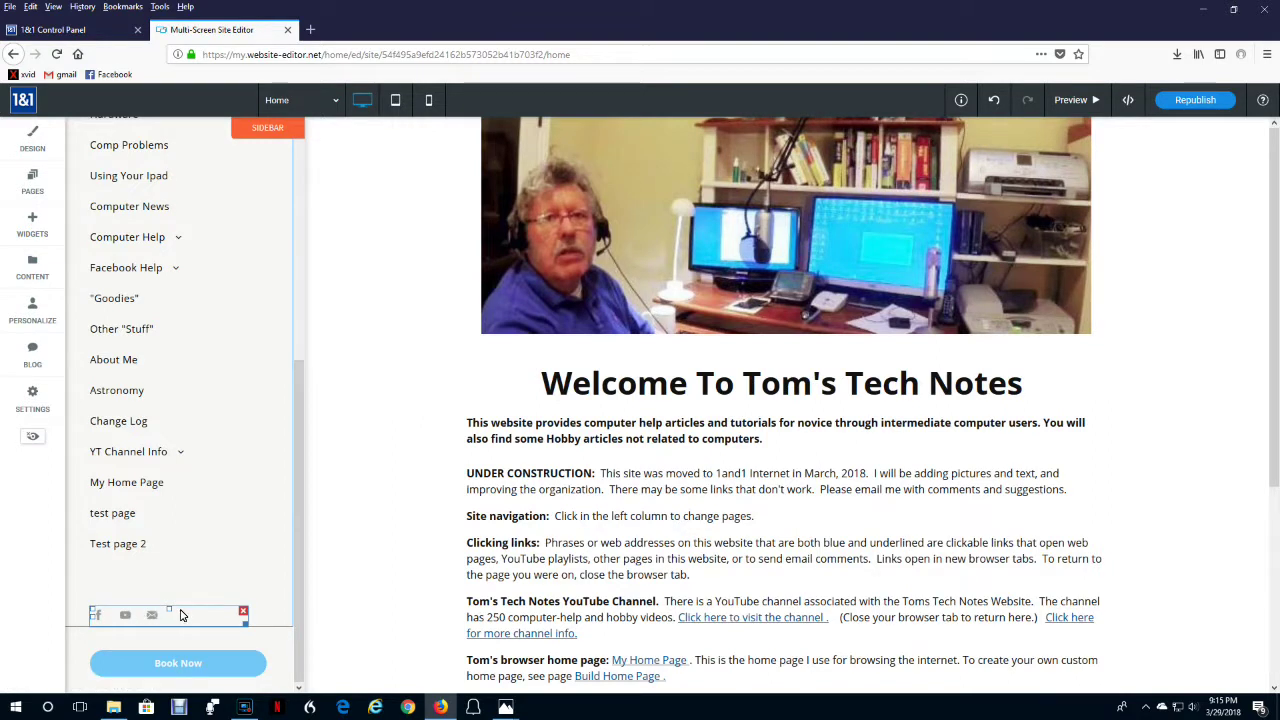
{"action": "left_click", "coordinate": [244, 612]}
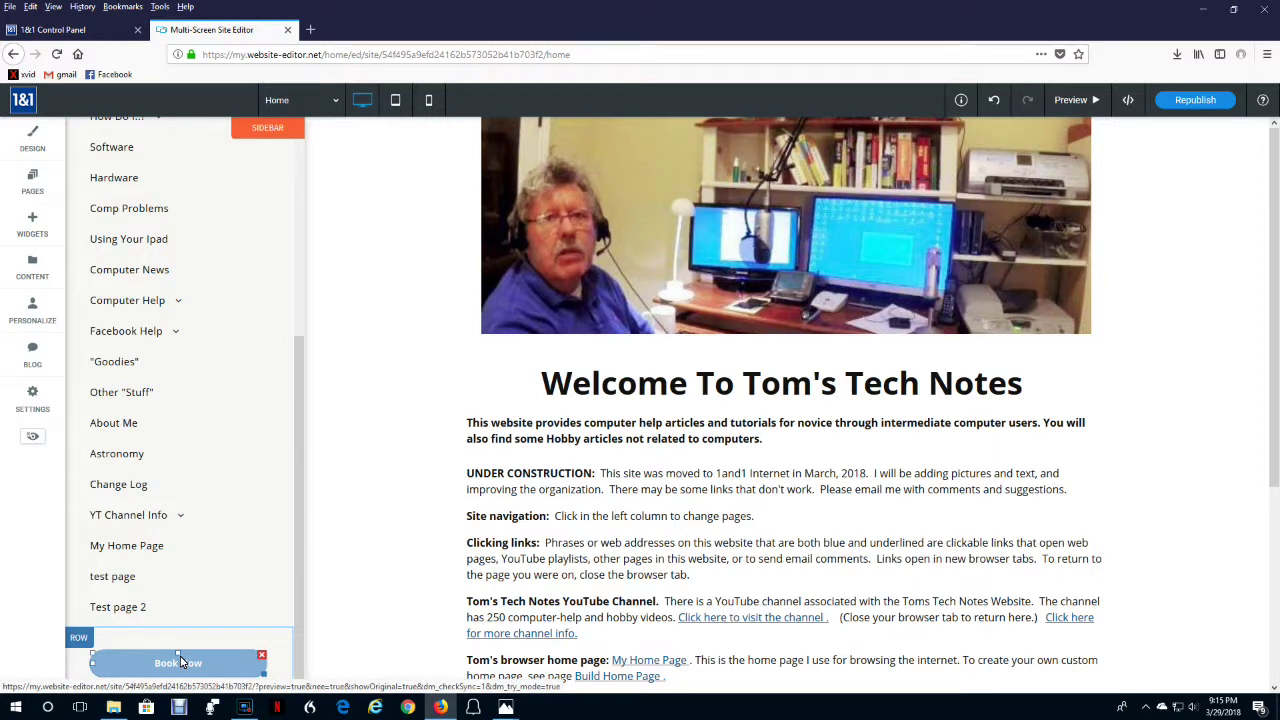
{"action": "left_click", "coordinate": [74, 638]}
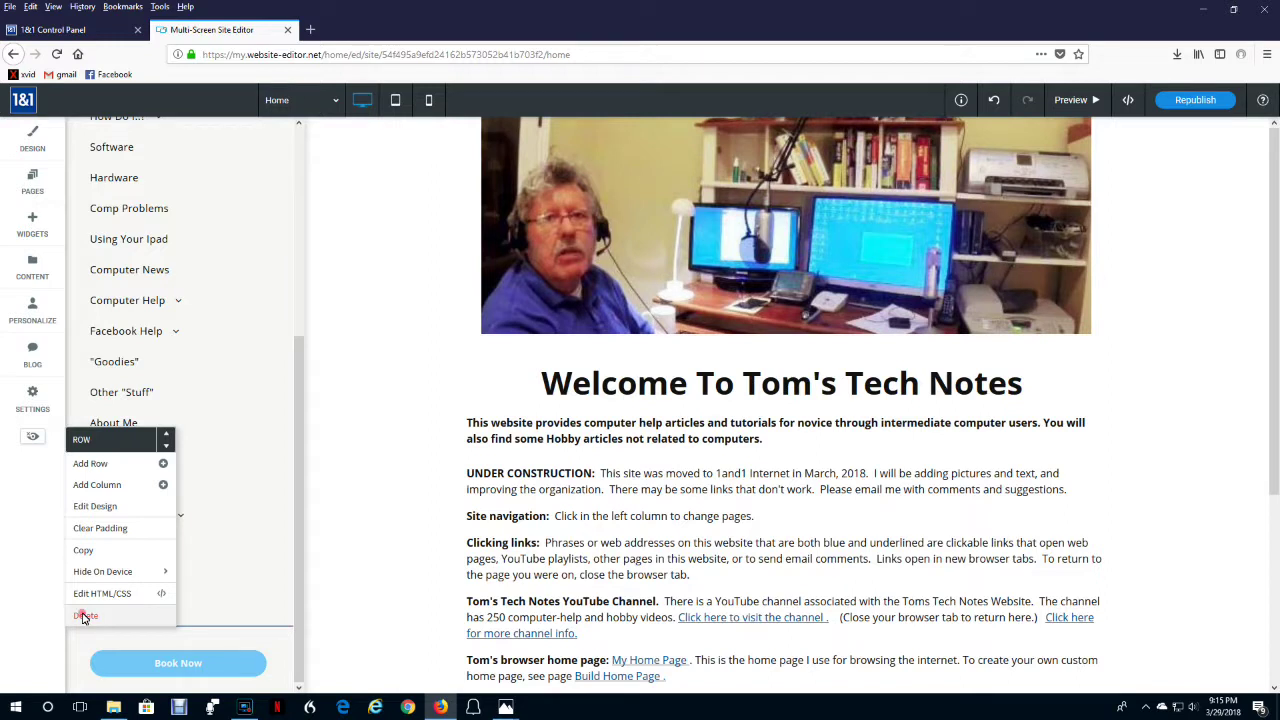
{"action": "left_click", "coordinate": [84, 615]}
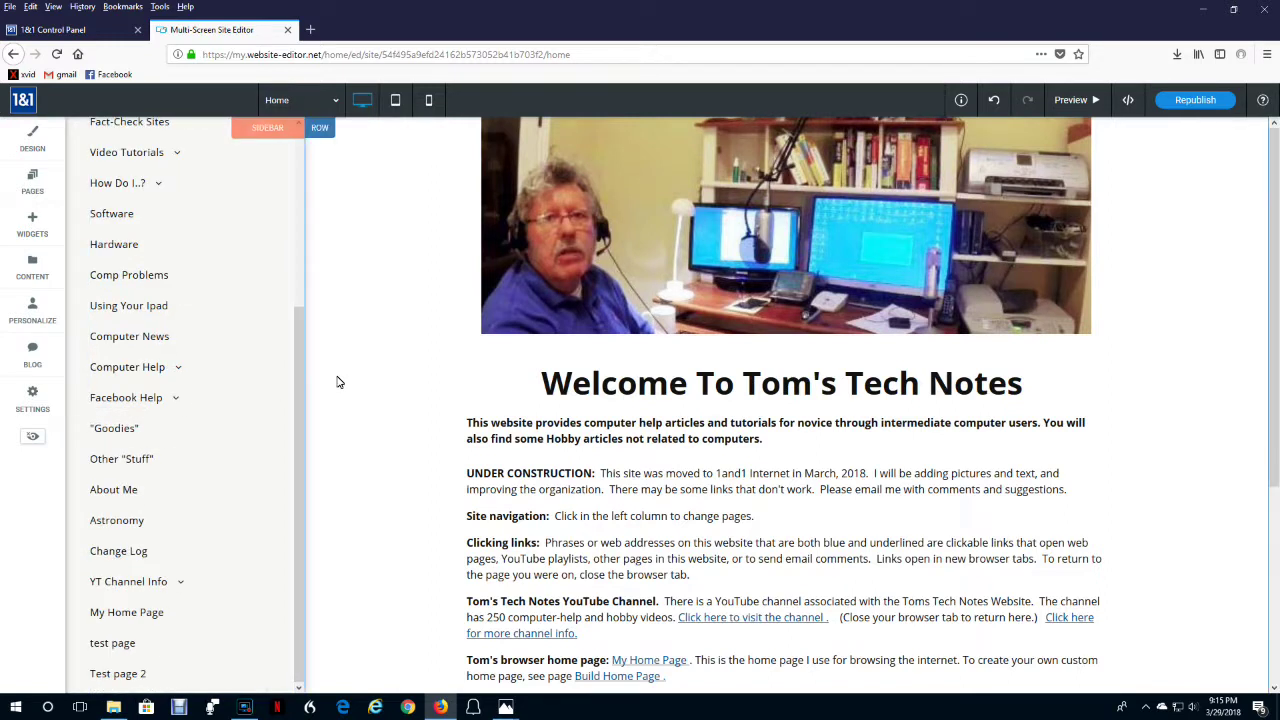
{"action": "left_click", "coordinate": [242, 370]}
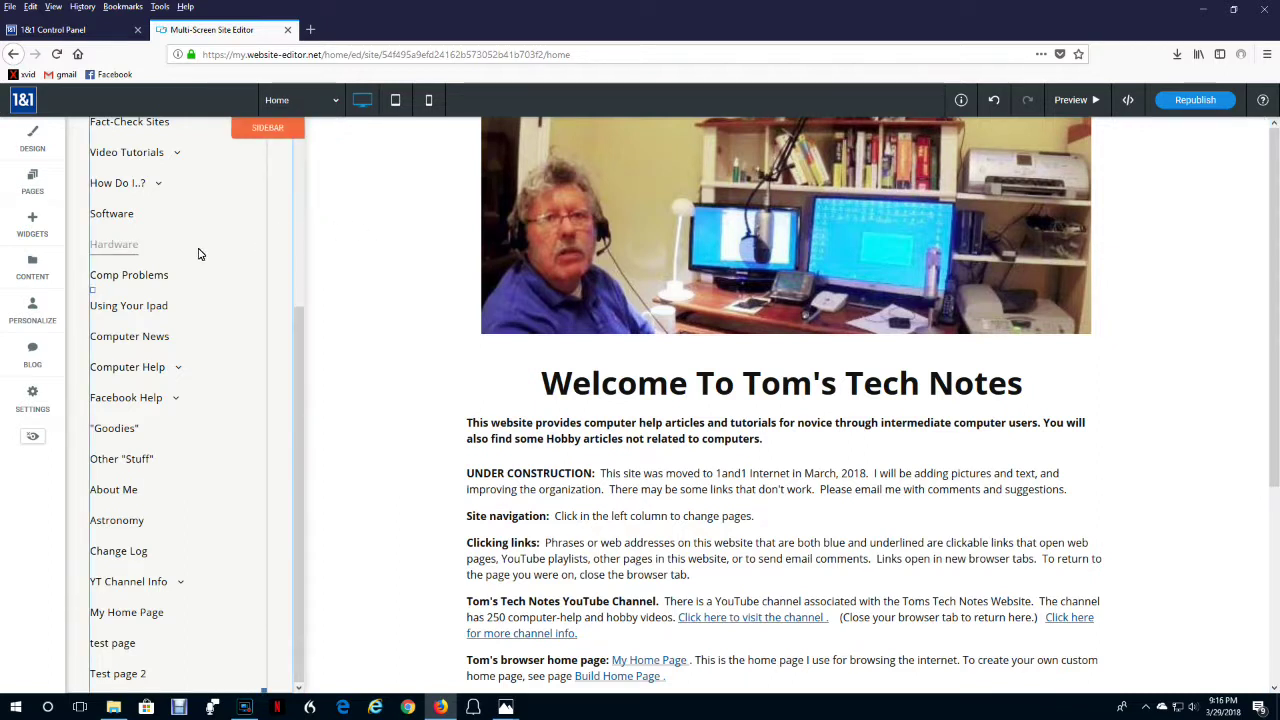
Open Sidebar Design and scroll through the available sidebar layout thumbnails
{"action": "left_click", "coordinate": [266, 129]}
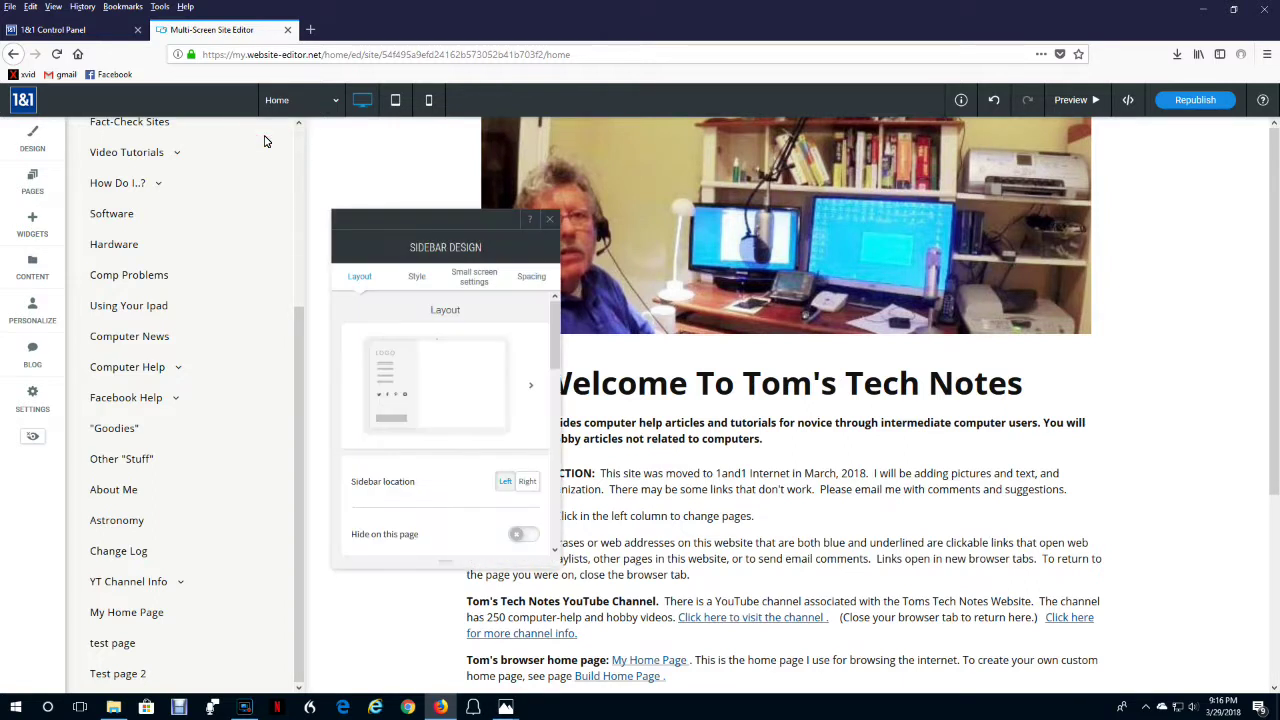
{"action": "left_click", "coordinate": [531, 388]}
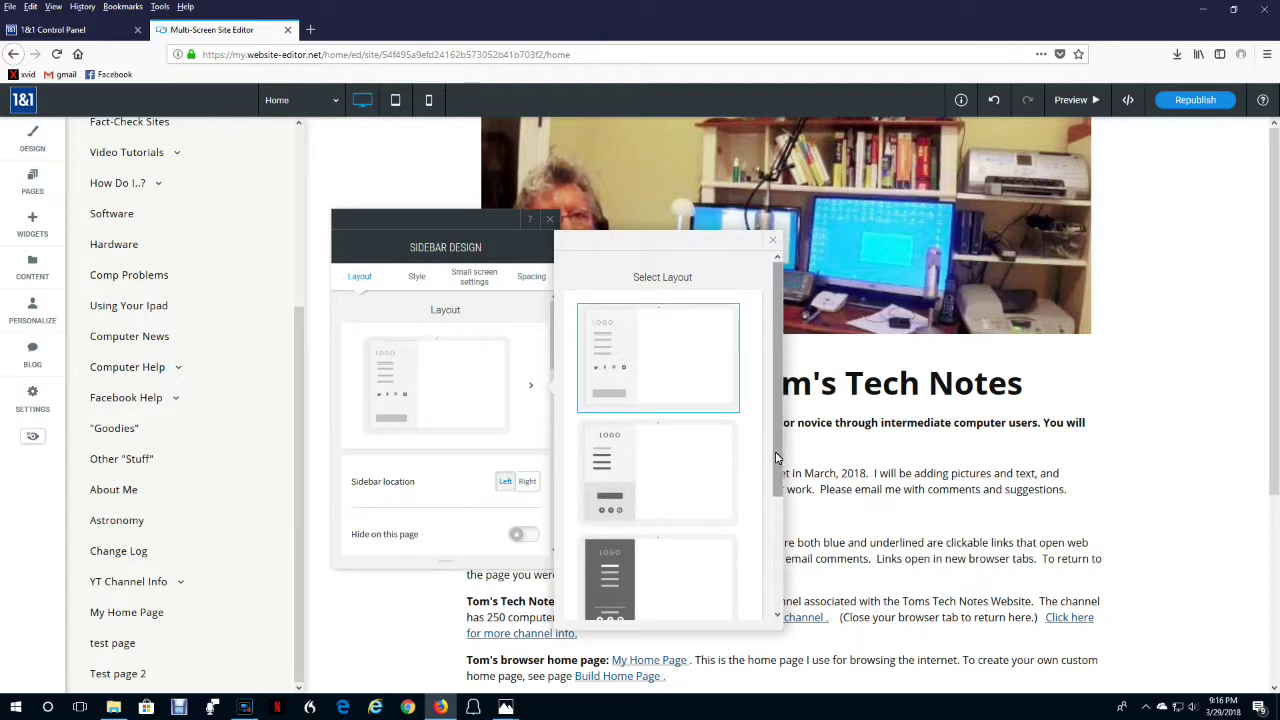
{"action": "left_click_drag", "start_coordinate": [783, 456], "coordinate": [783, 497]}
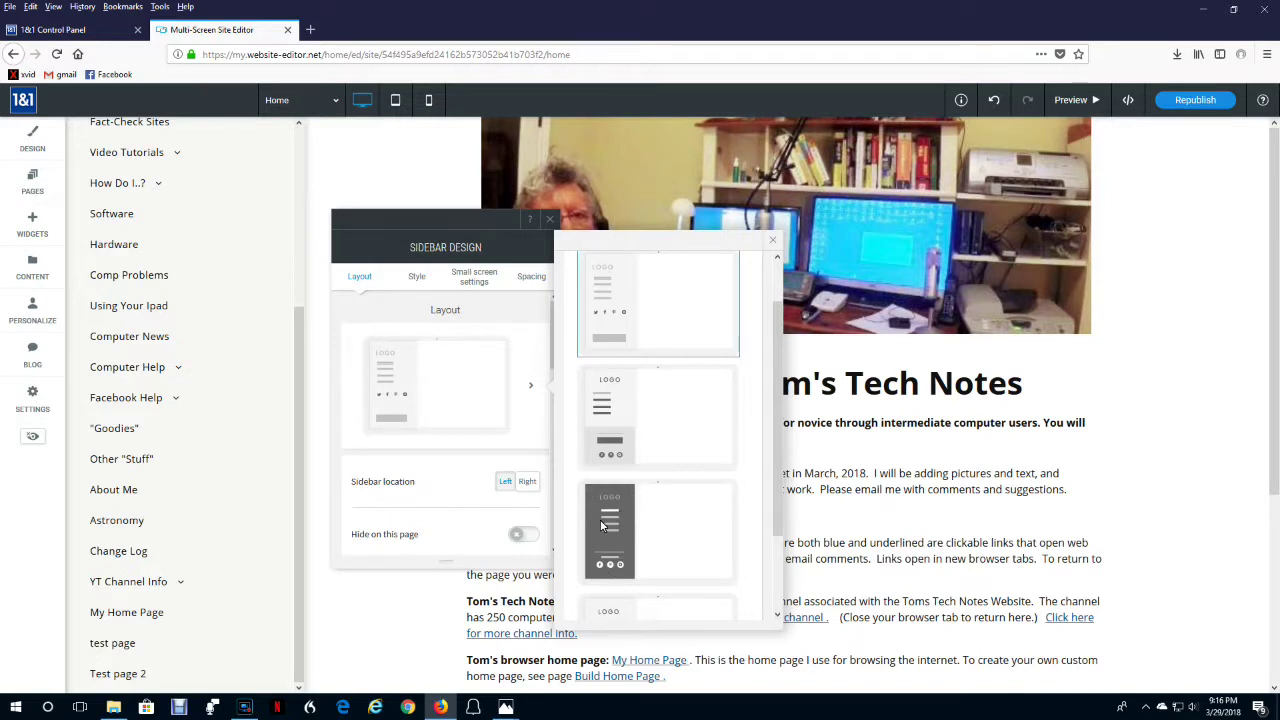
{"action": "left_click_drag", "start_coordinate": [771, 452], "coordinate": [771, 558]}
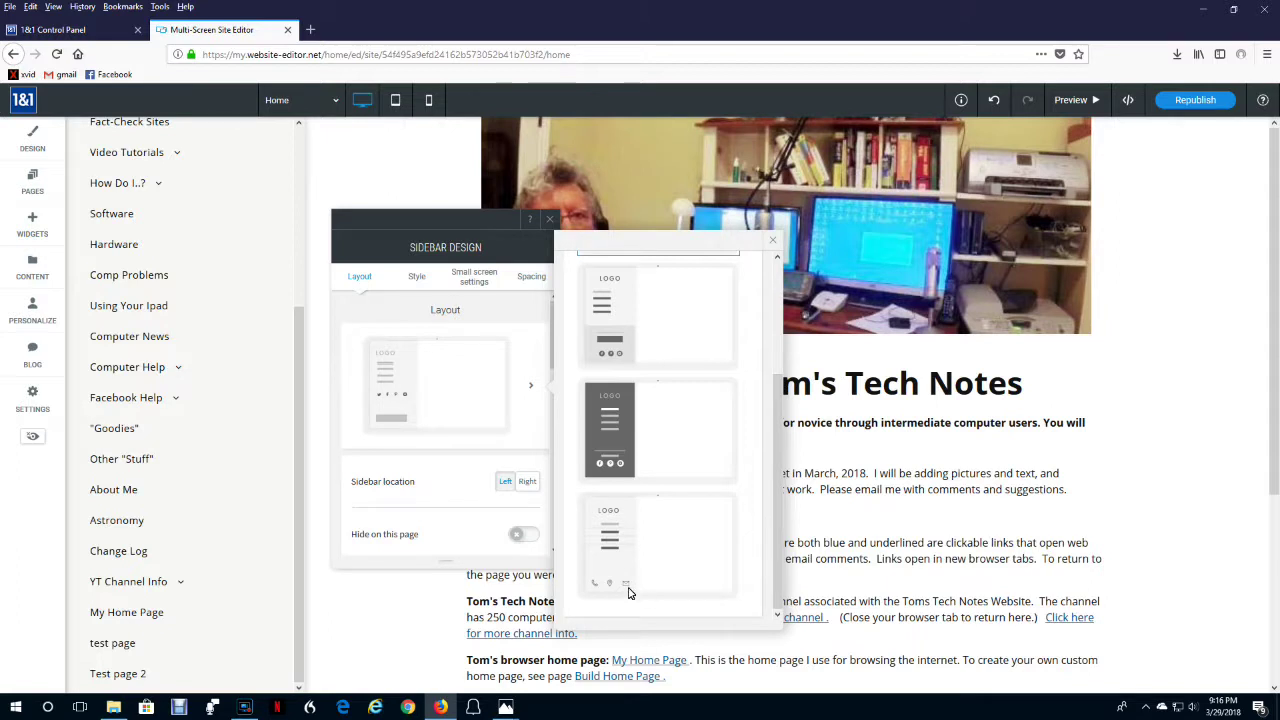
{"action": "scroll", "coordinate": [586, 592], "scroll_direction": "up", "scroll_amount": 3}
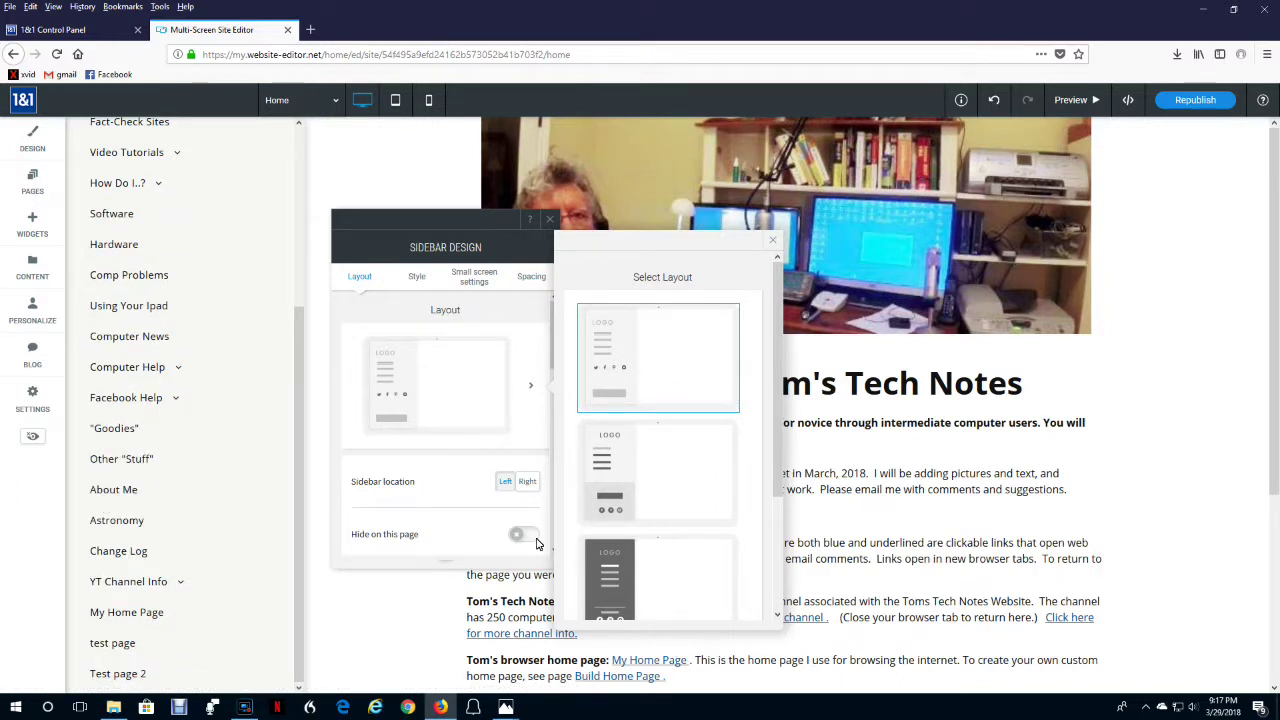
{"action": "left_click", "coordinate": [443, 572]}
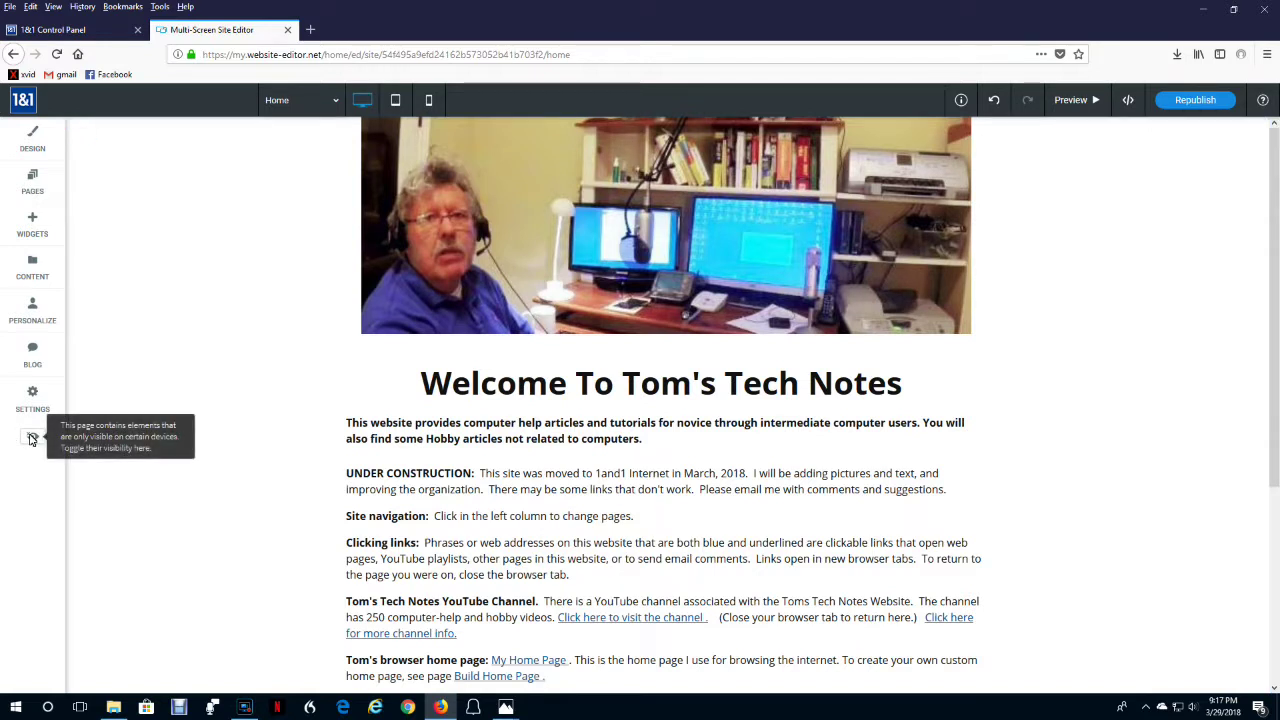
Show hidden elements and unhide the navigation sidebar on the Home page
{"action": "left_click", "coordinate": [32, 438]}
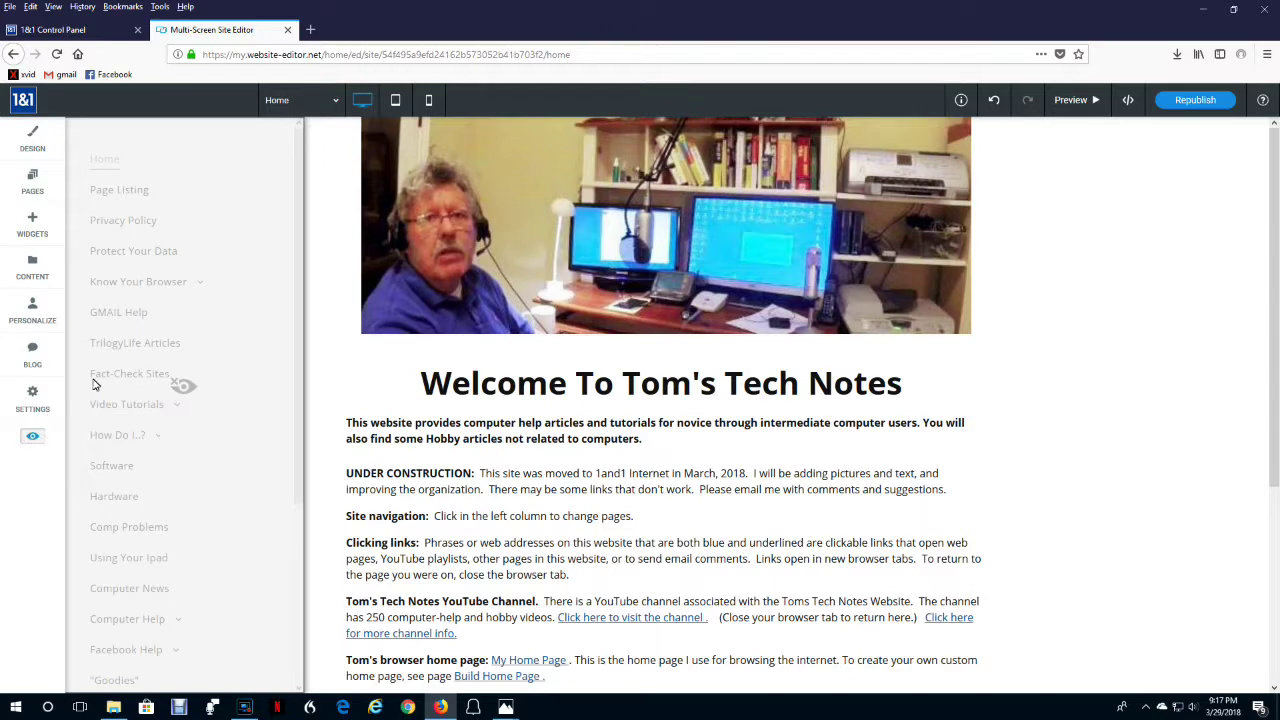
{"action": "left_click", "coordinate": [185, 387]}
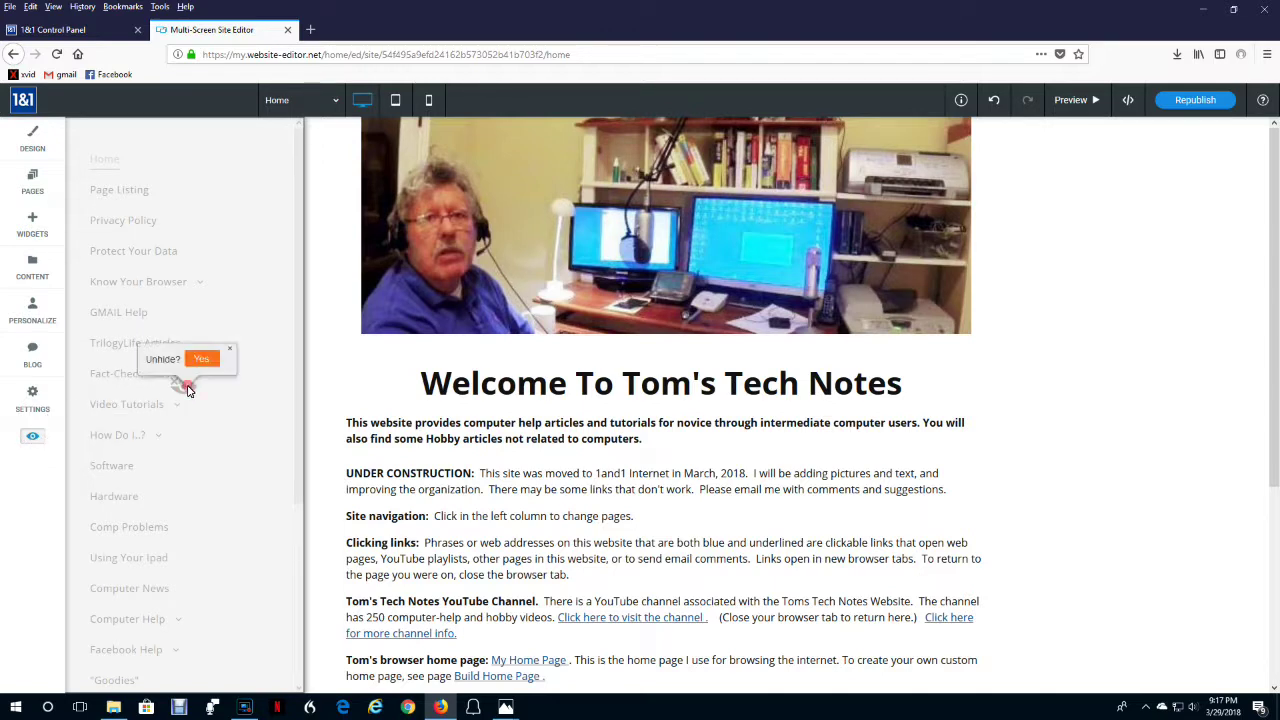
{"action": "left_click", "coordinate": [199, 362]}
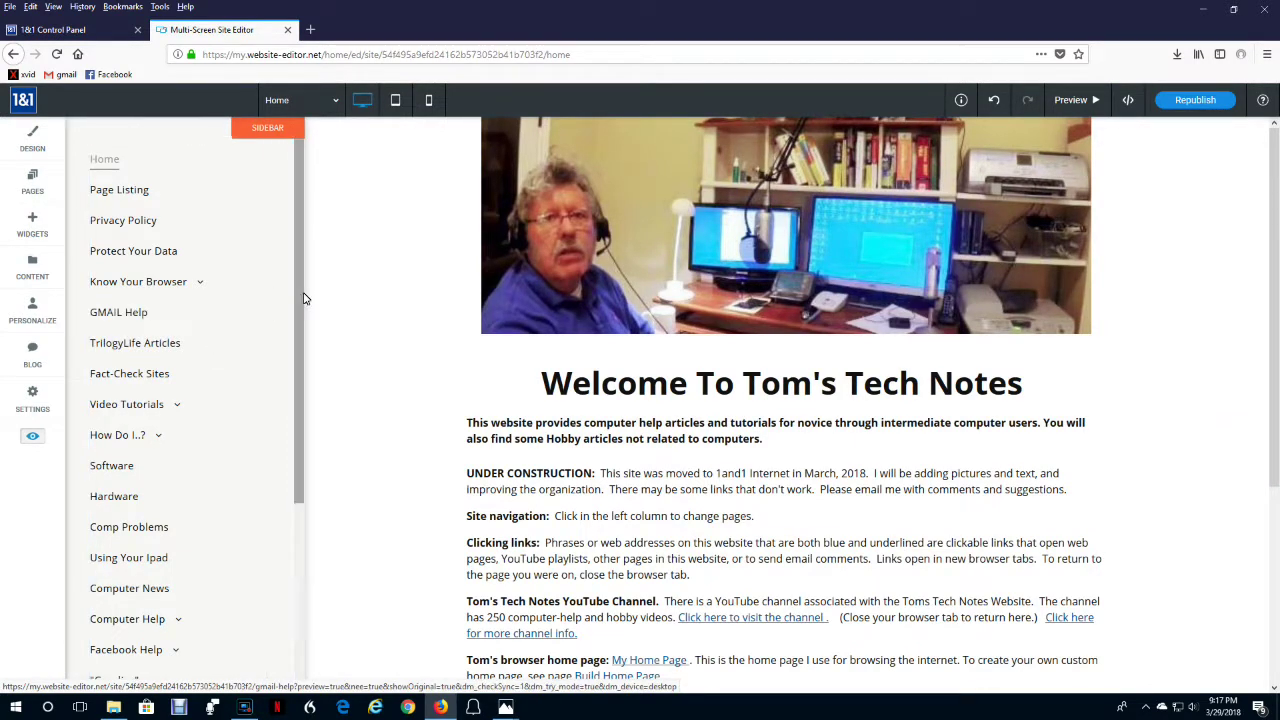
{"action": "scroll", "coordinate": [298, 404], "scroll_direction": "down", "scroll_amount": 1}
Open My Home Page, inspect its Tom's Tech Notes button, then preview and return to editing
{"action": "scroll", "coordinate": [298, 404], "scroll_direction": "down", "scroll_amount": 2}
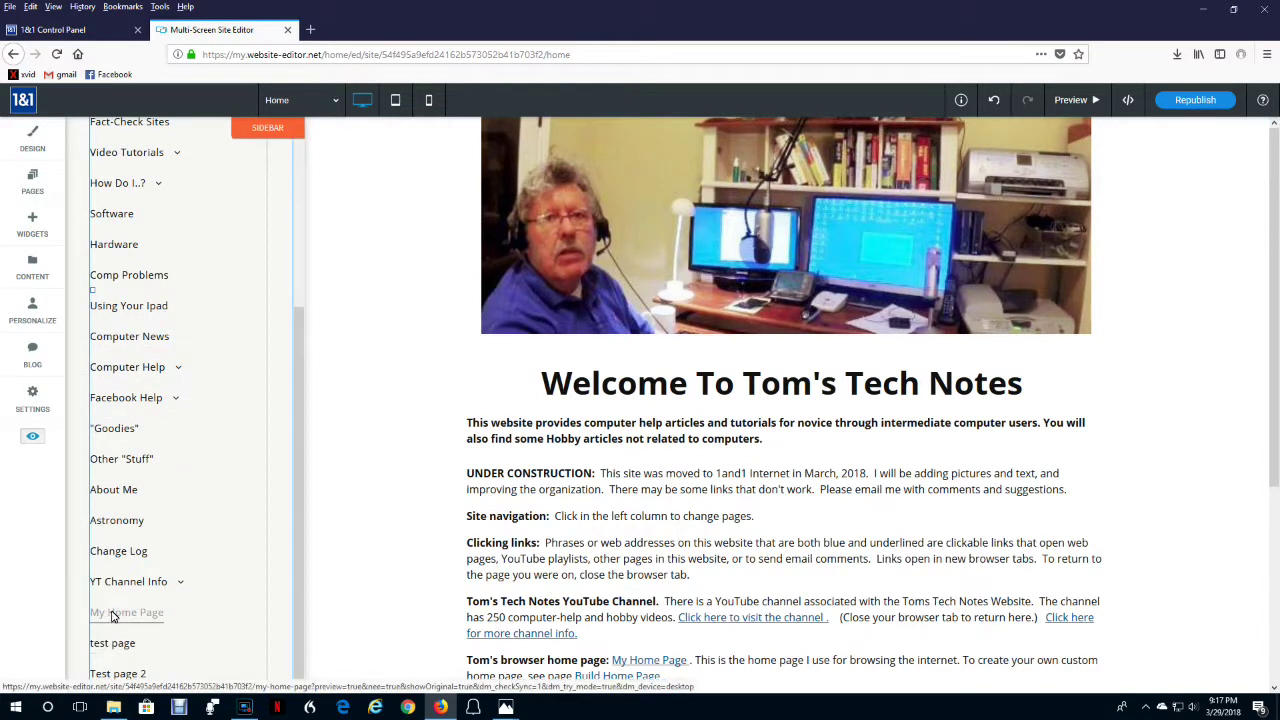
{"action": "left_click", "coordinate": [113, 614]}
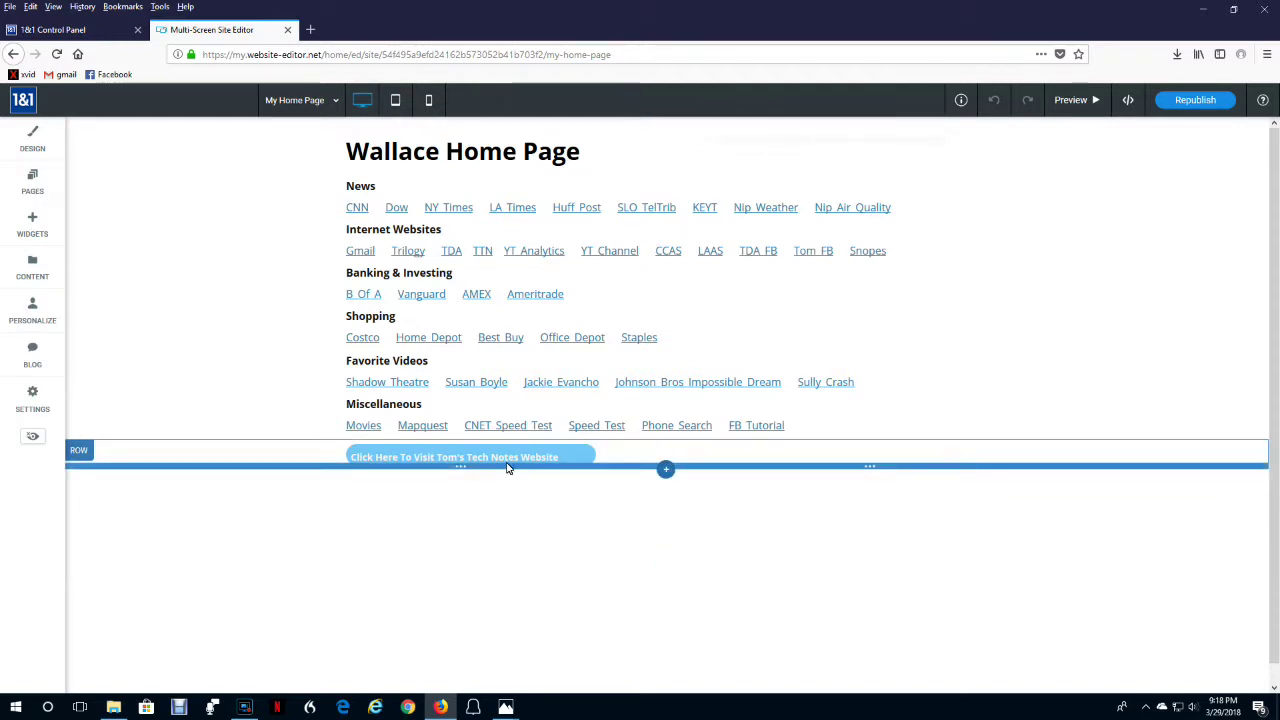
{"action": "left_click", "coordinate": [507, 462]}
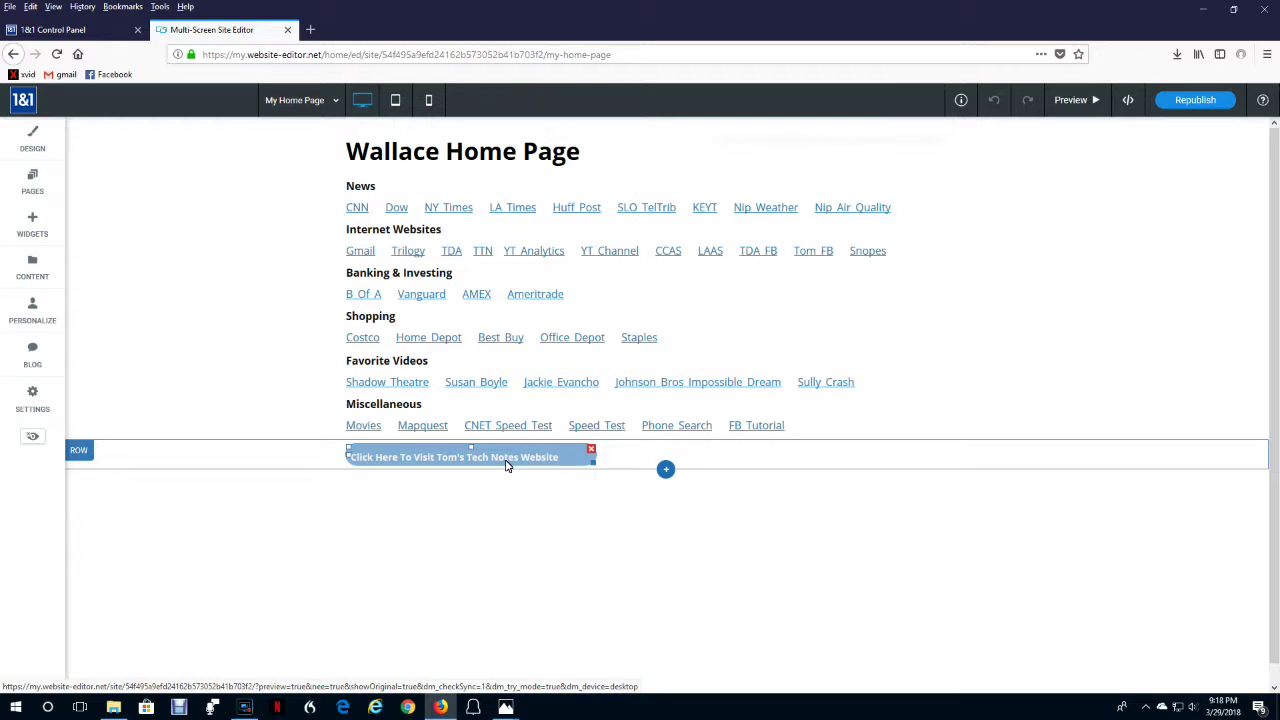
{"action": "left_click", "coordinate": [494, 651]}
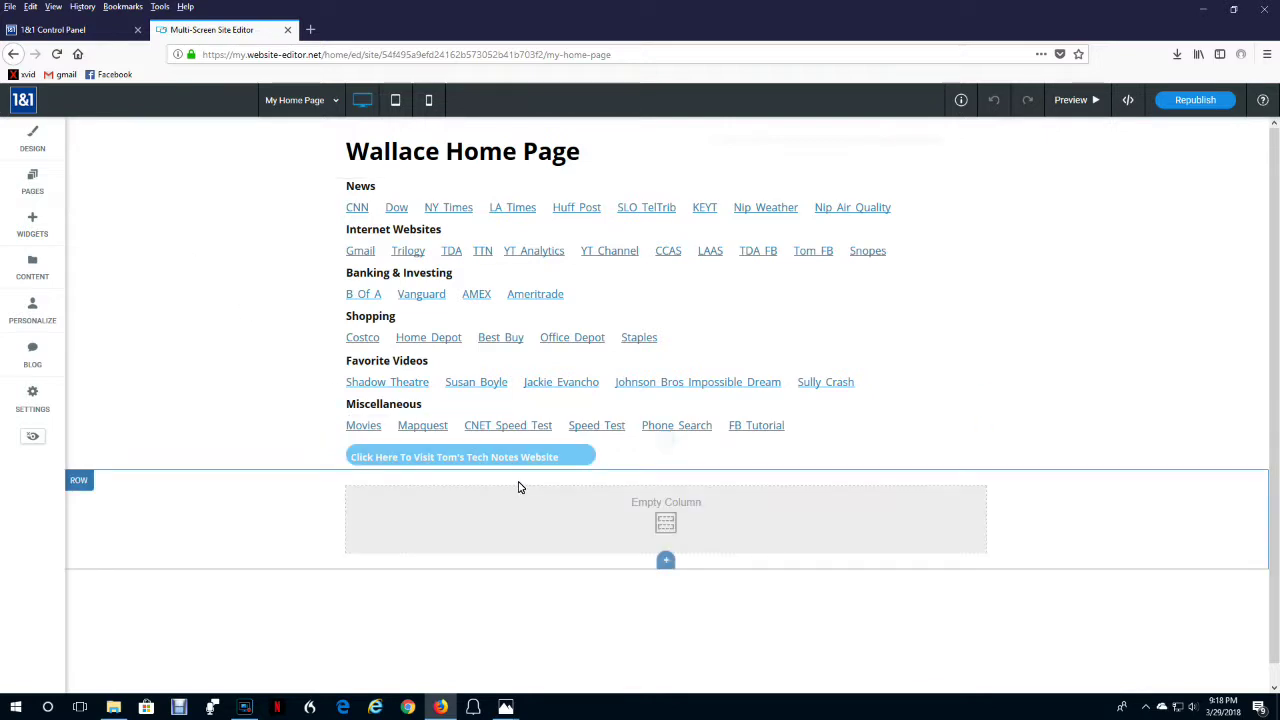
{"action": "left_click", "coordinate": [518, 461]}
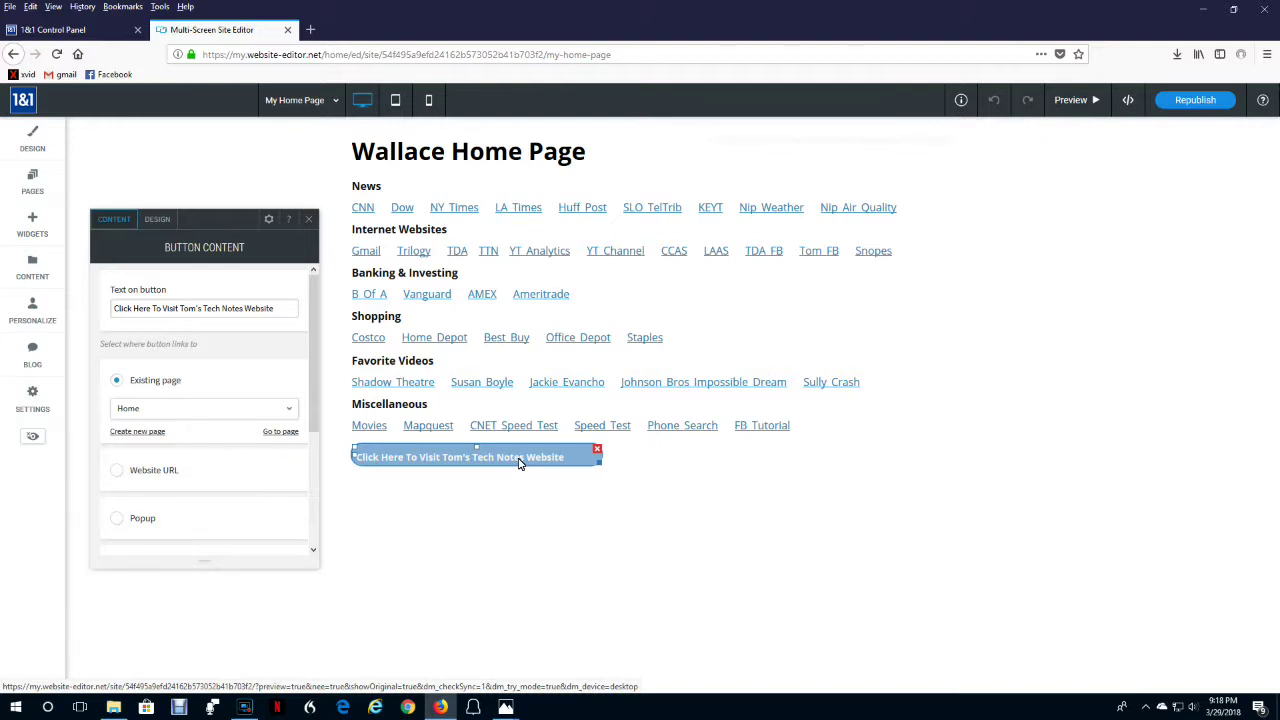
{"action": "left_click", "coordinate": [664, 440]}
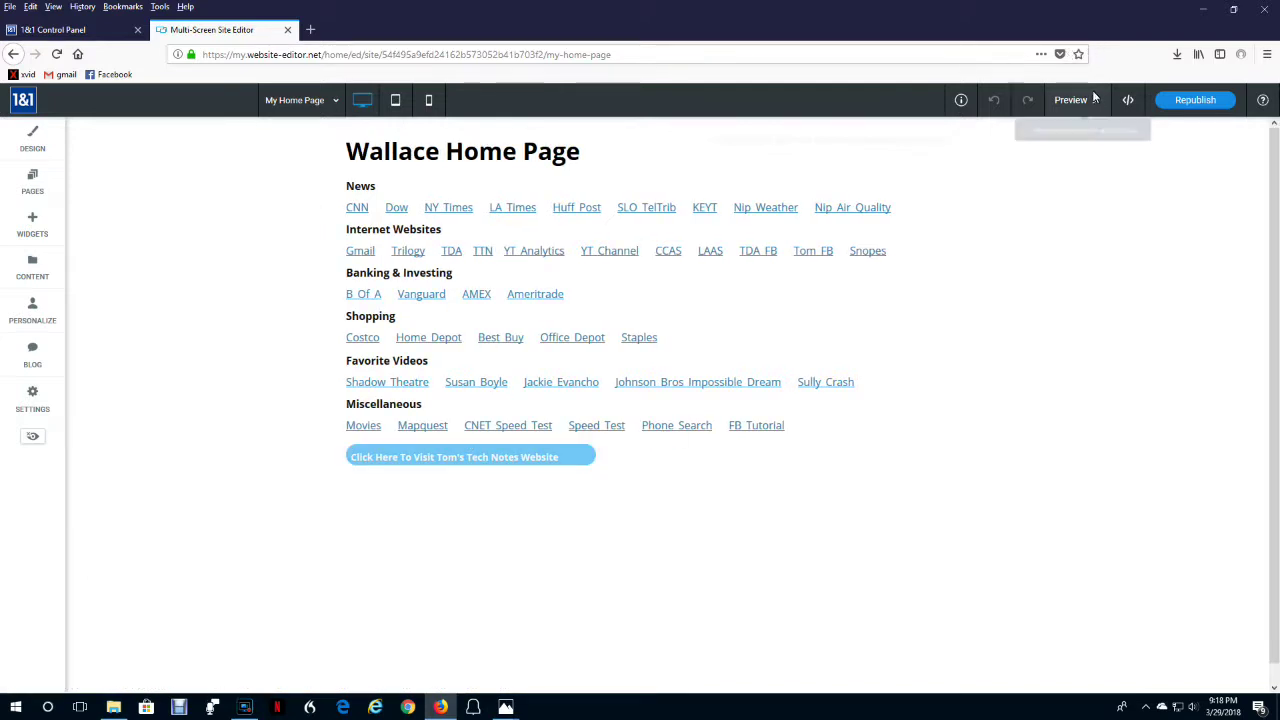
{"action": "left_click", "coordinate": [1094, 100]}
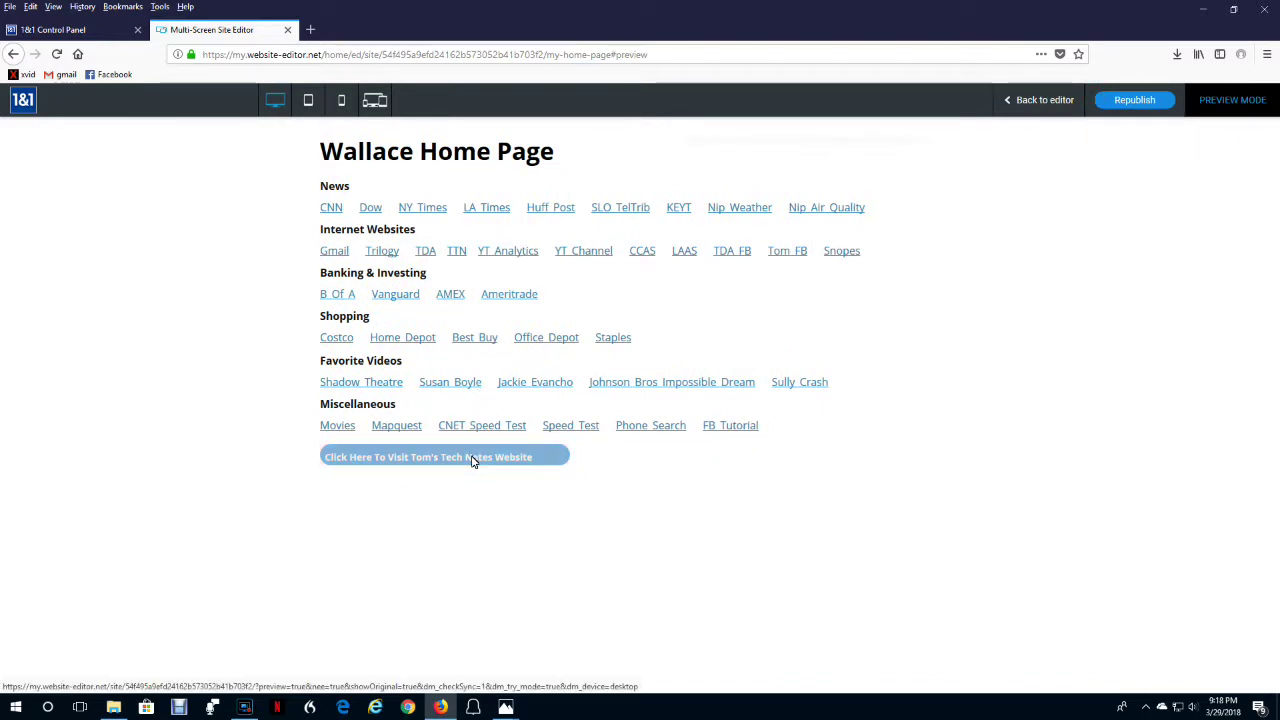
{"action": "left_click", "coordinate": [1036, 100]}
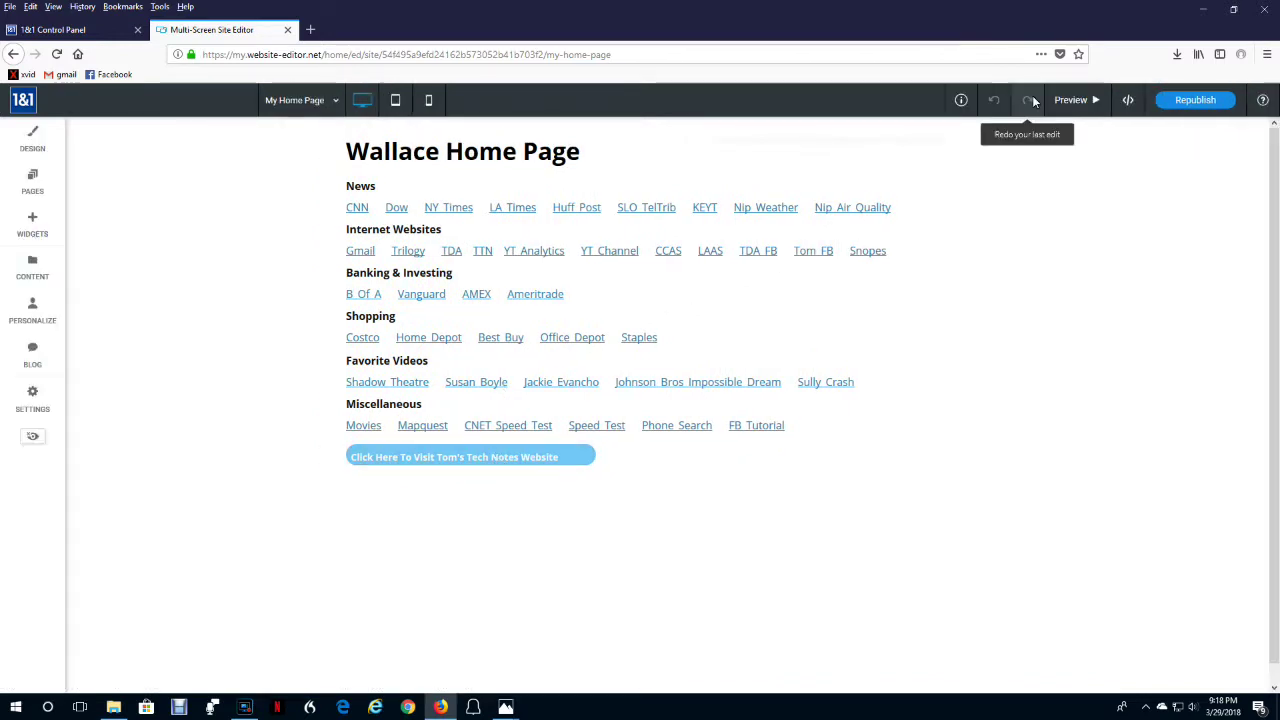
Switch to the Home page and turn the sidebar's Shadow off in Sidebar Design Style
{"action": "left_click", "coordinate": [332, 102]}
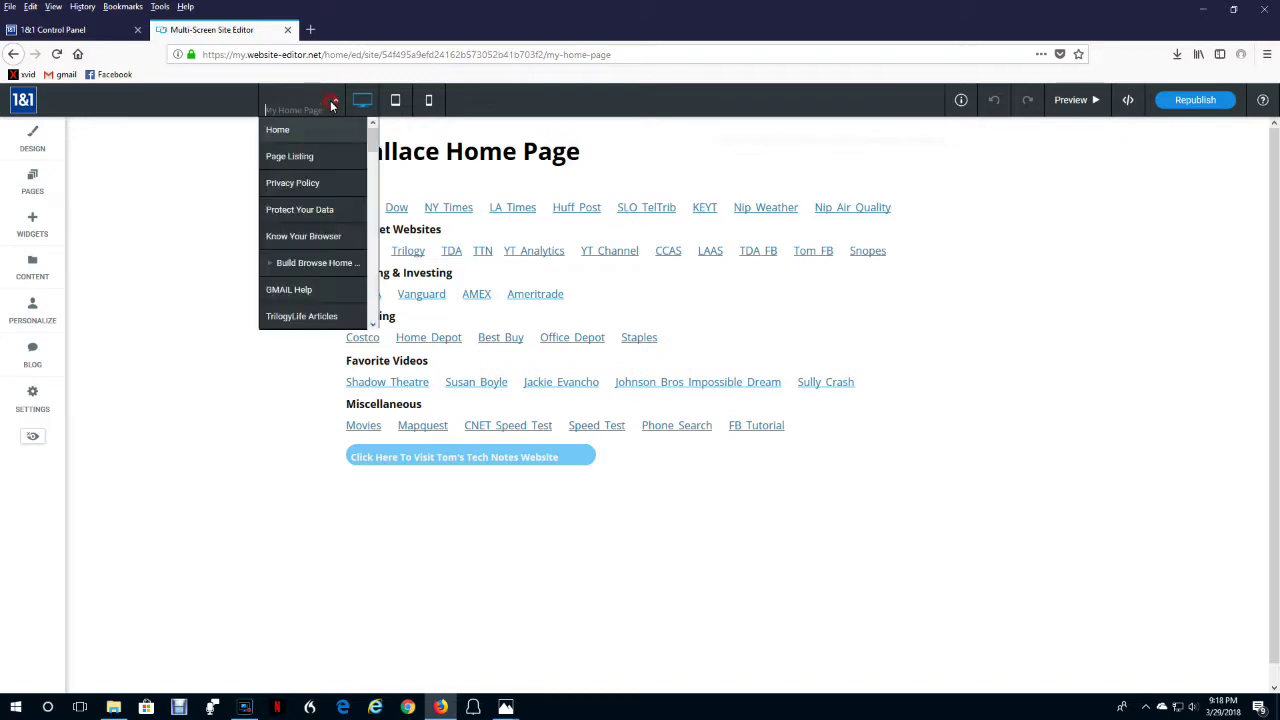
{"action": "left_click", "coordinate": [277, 130]}
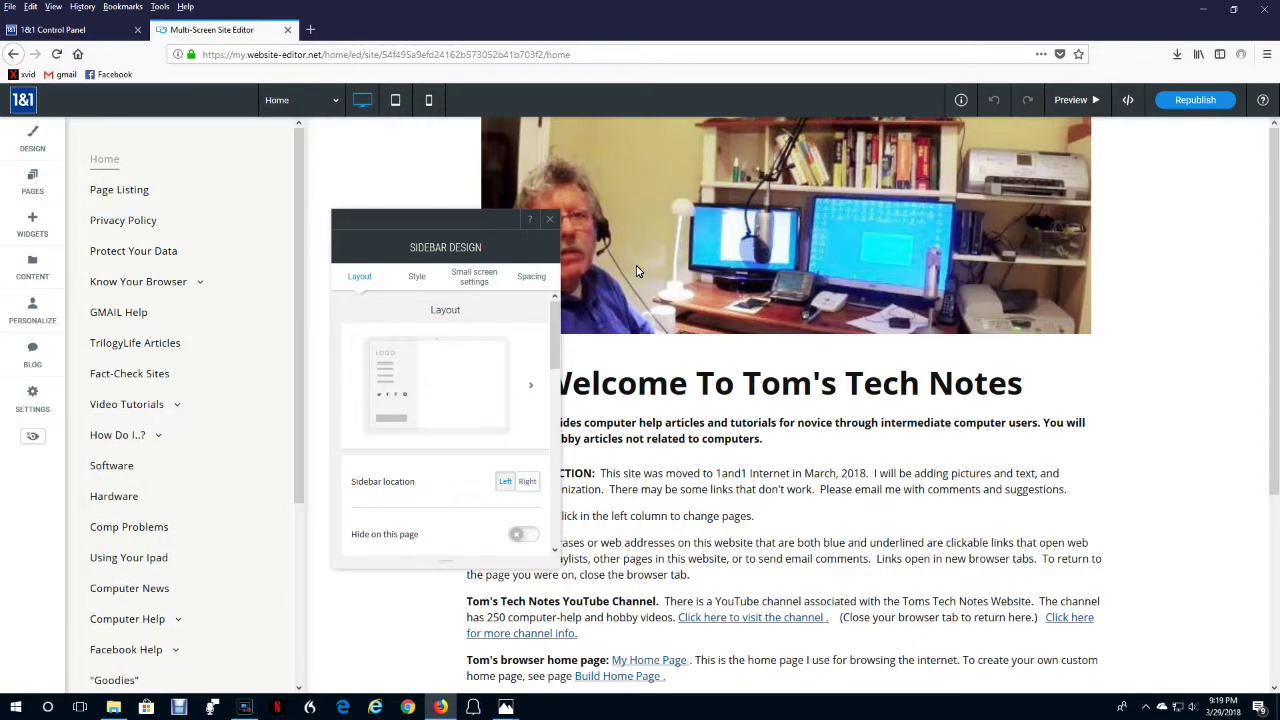
{"action": "left_click", "coordinate": [416, 279]}
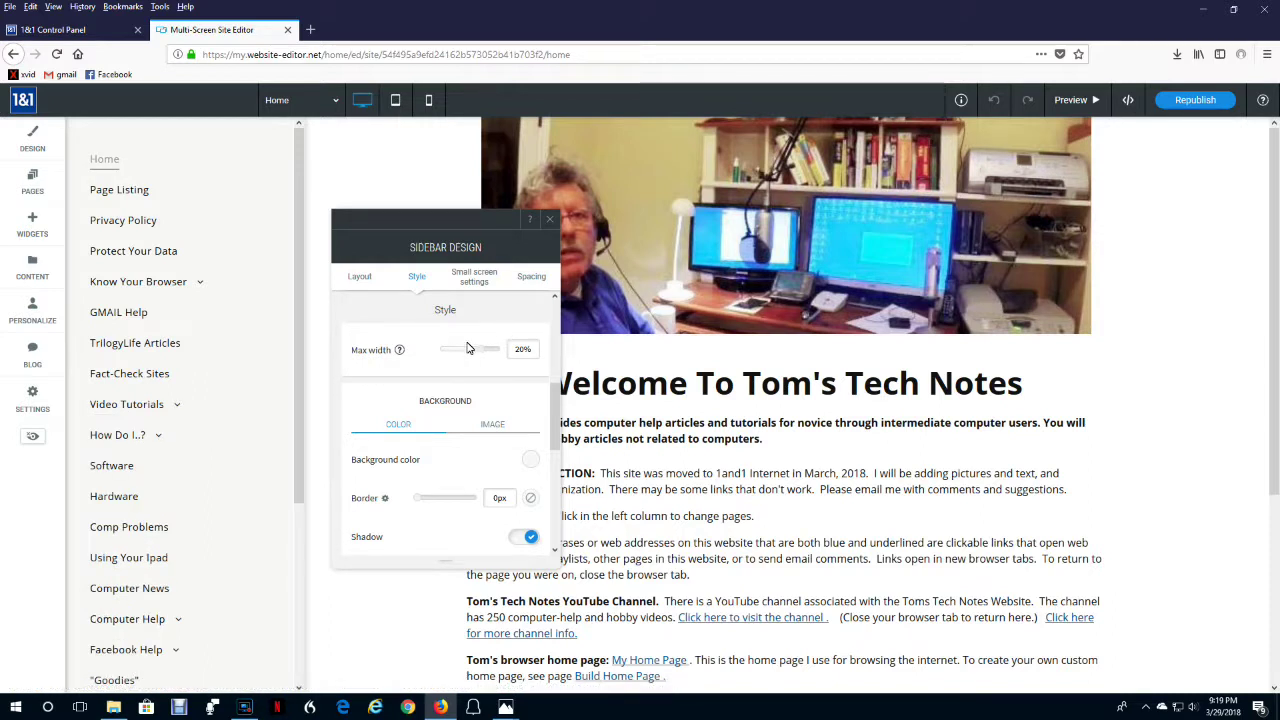
{"action": "mouse_move", "coordinate": [180, 290]}
{"action": "left_click", "coordinate": [529, 537]}
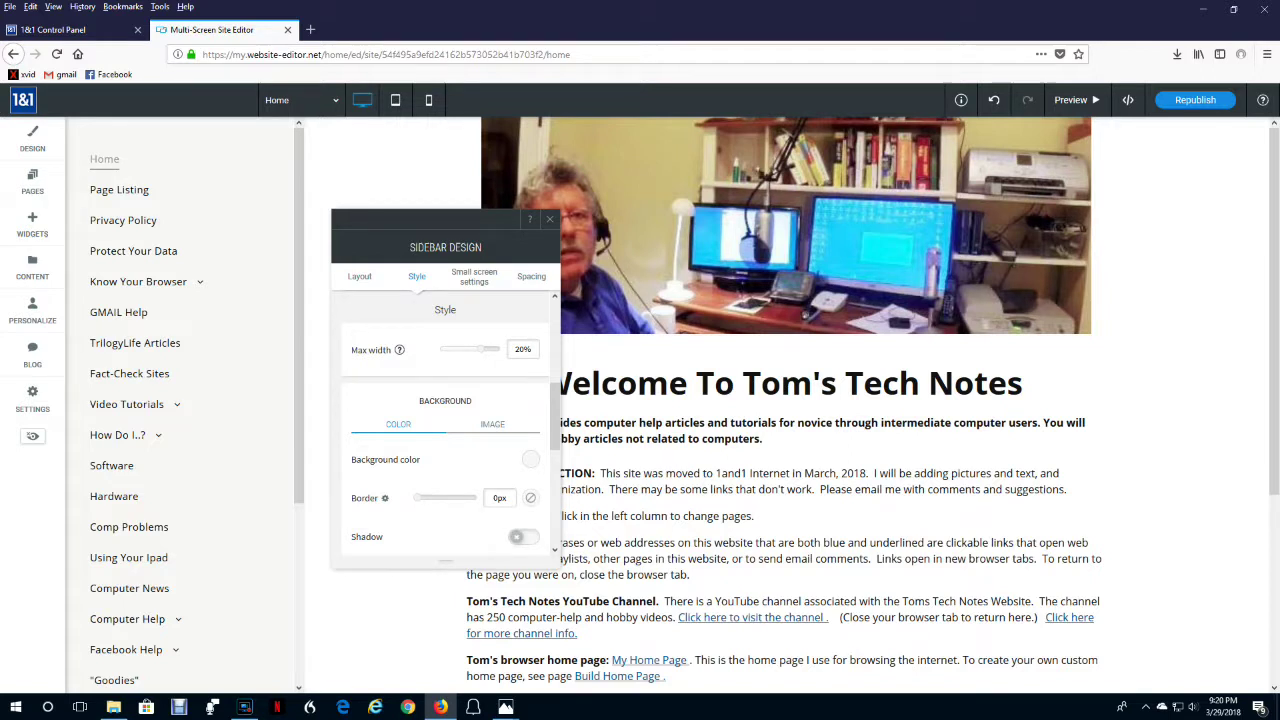
{"action": "left_click", "coordinate": [549, 219]}
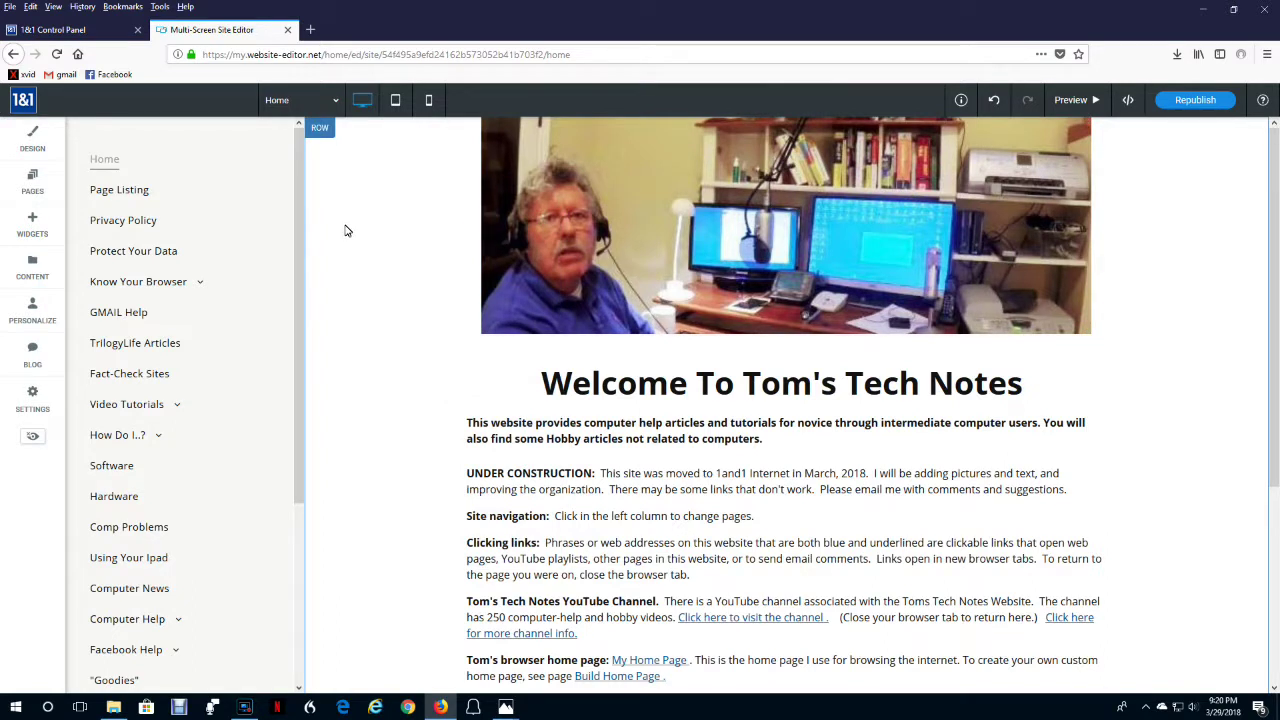
Switch the desktop site layout to the Expandable menu
{"action": "left_click", "coordinate": [30, 133]}
{"action": "left_click", "coordinate": [190, 369]}
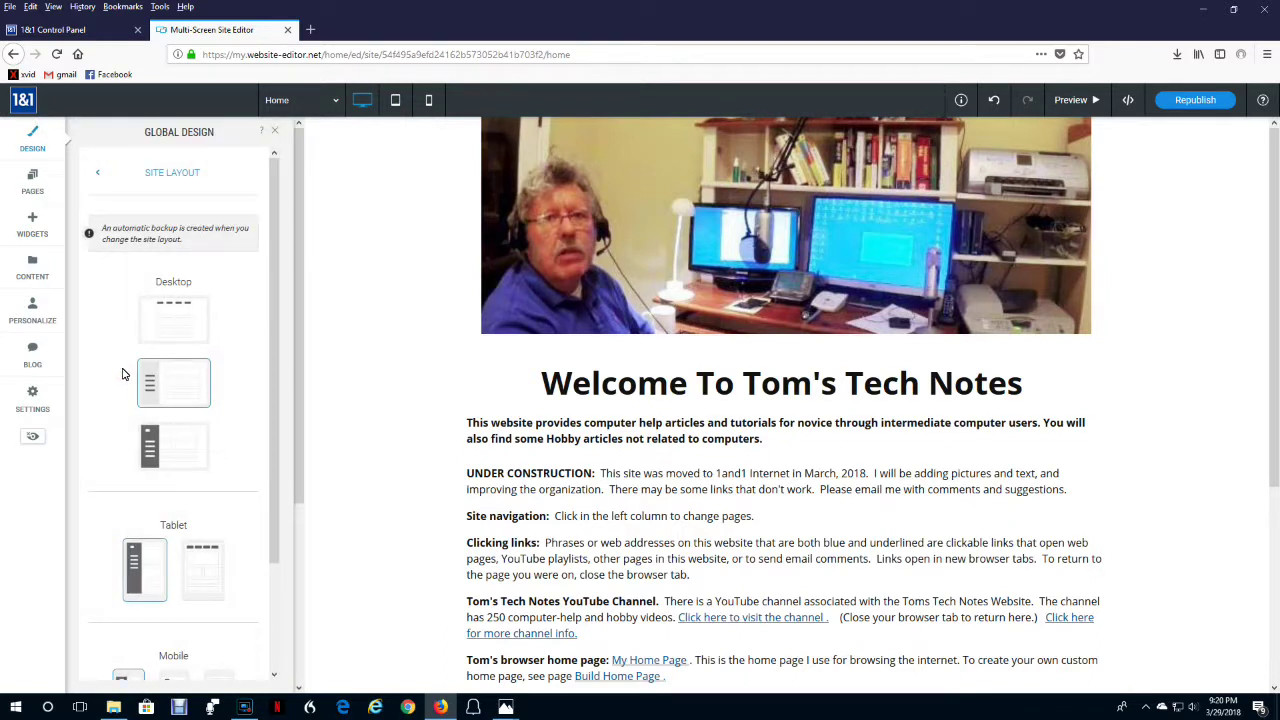
{"action": "left_click", "coordinate": [149, 441]}
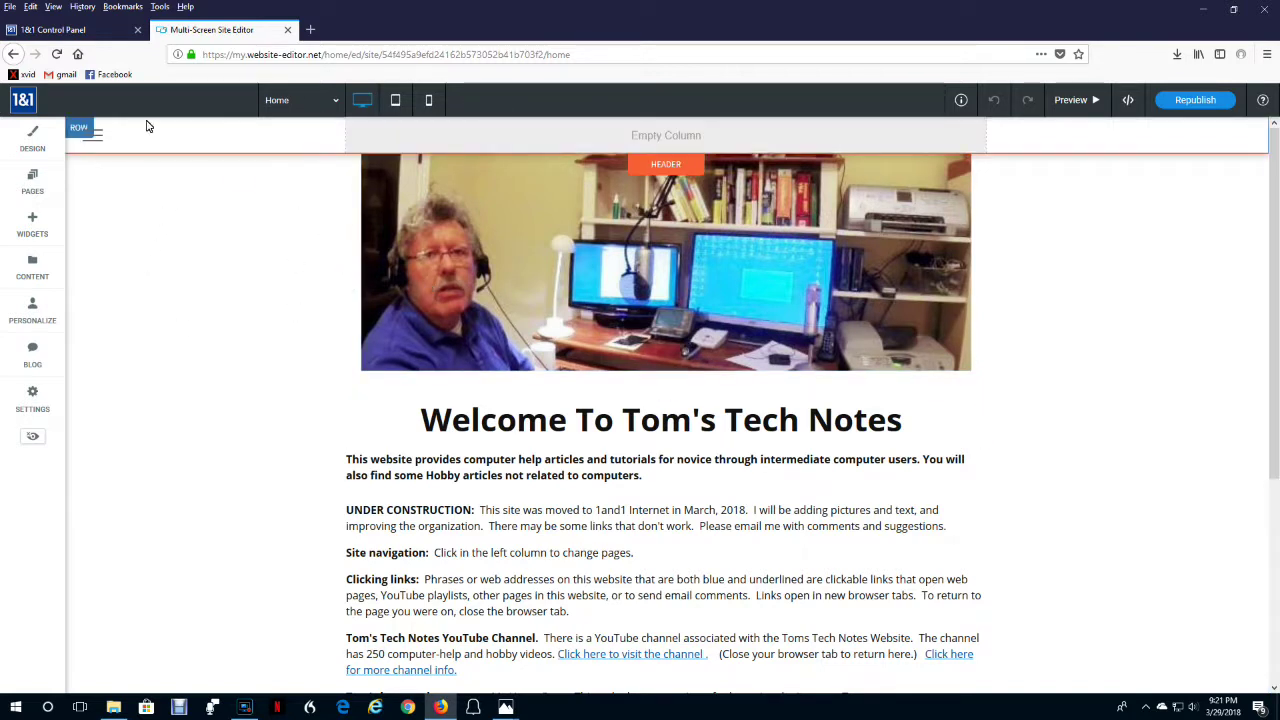
Open the slide-out menu's Menu Design and look through its layout list
{"action": "left_click", "coordinate": [92, 133]}
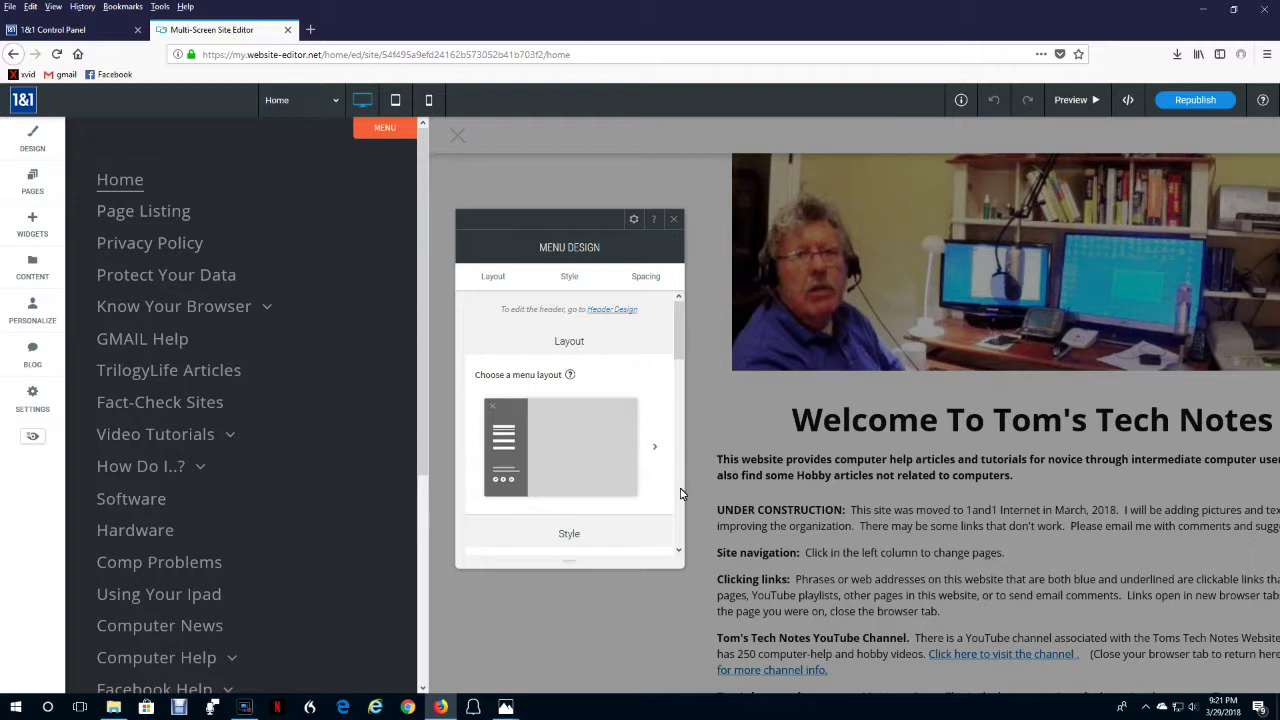
{"action": "left_click", "coordinate": [655, 447]}
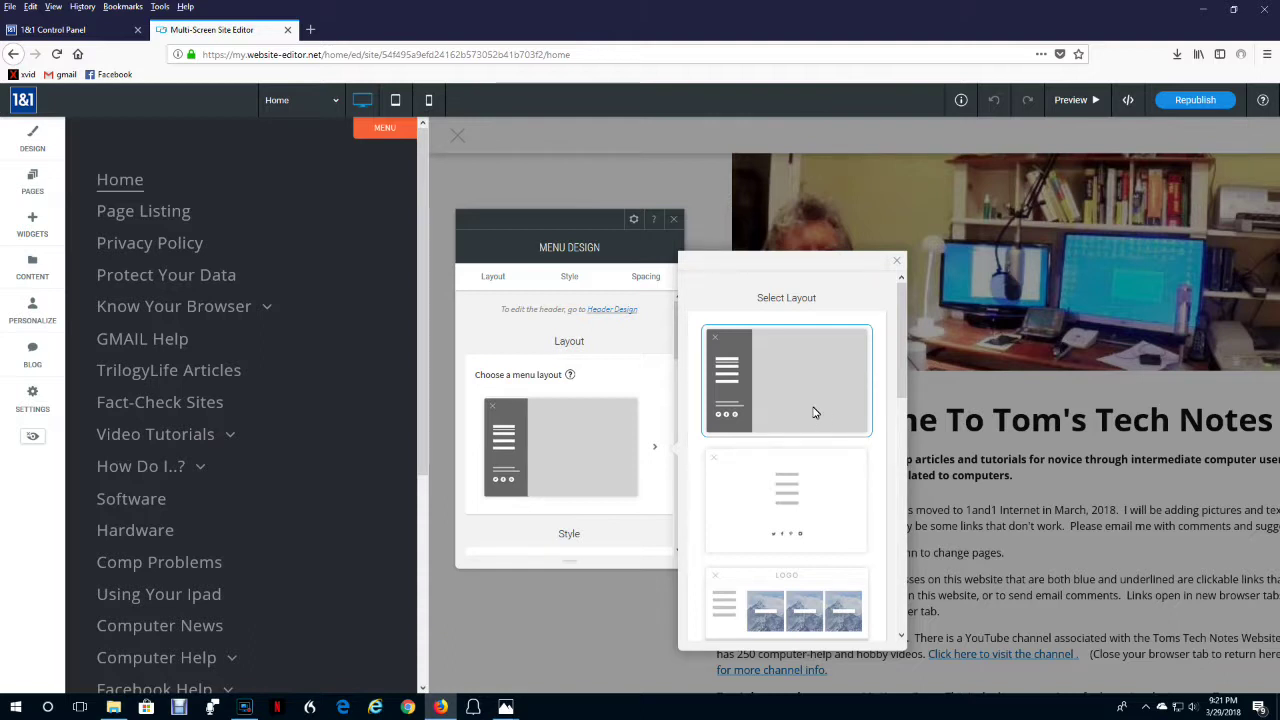
{"action": "mouse_move", "coordinate": [903, 366]}
{"action": "left_mouse_down"}
{"action": "mouse_move", "coordinate": [901, 392]}
{"action": "mouse_move", "coordinate": [910, 368]}
{"action": "left_mouse_up"}
{"action": "left_click", "coordinate": [788, 253]}
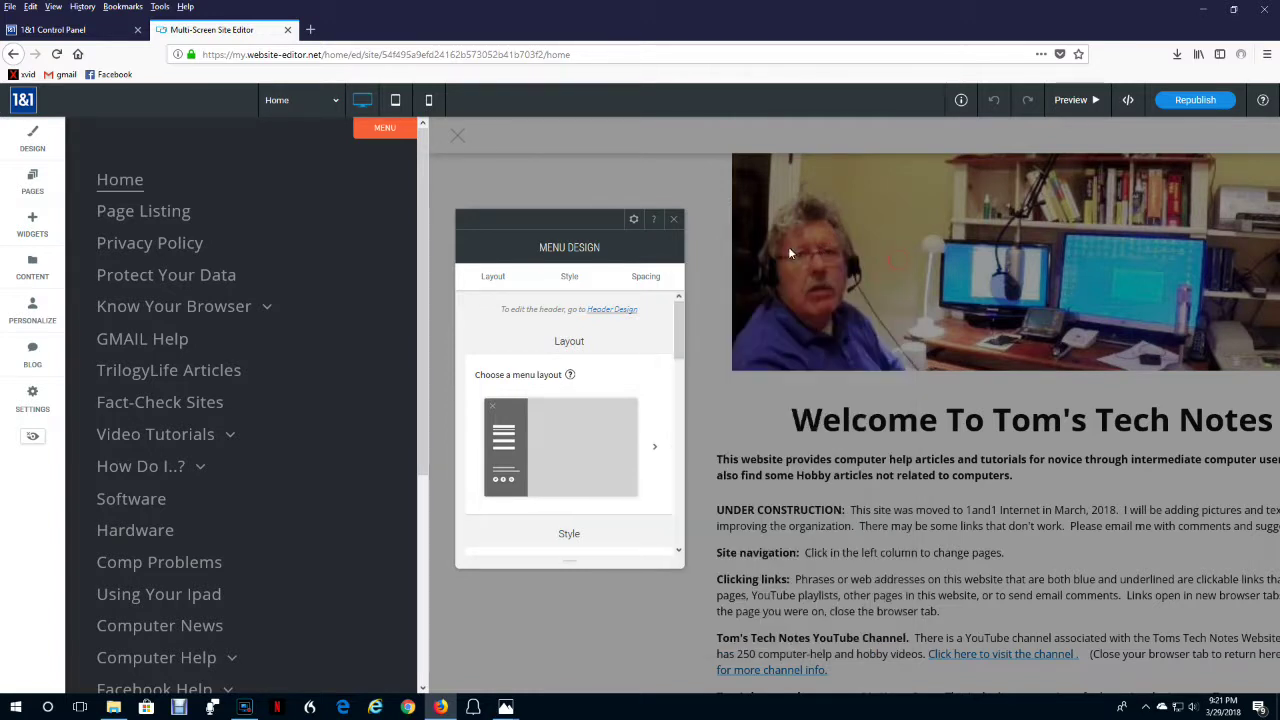
Leave the slide-out menu width at 30%, review its Spacing settings, and close the menu view
{"action": "left_click", "coordinate": [567, 278]}
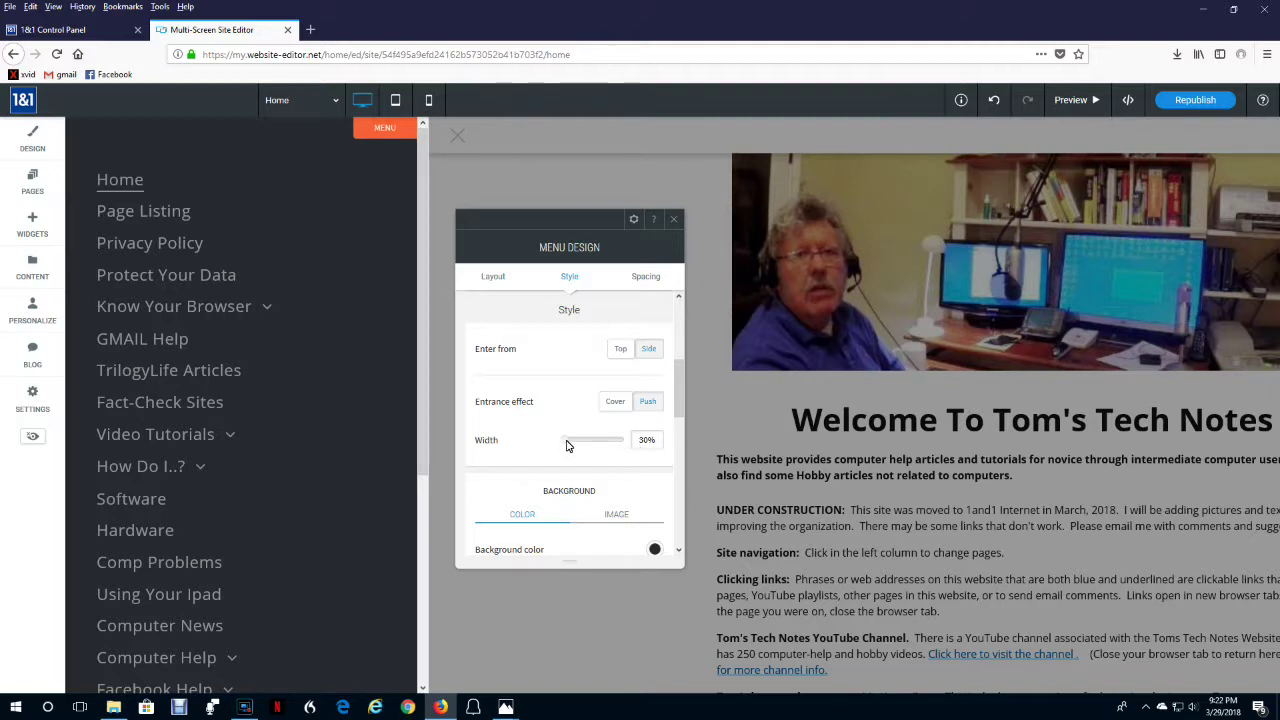
{"action": "left_click_drag", "start_coordinate": [567, 442], "coordinate": [637, 447]}
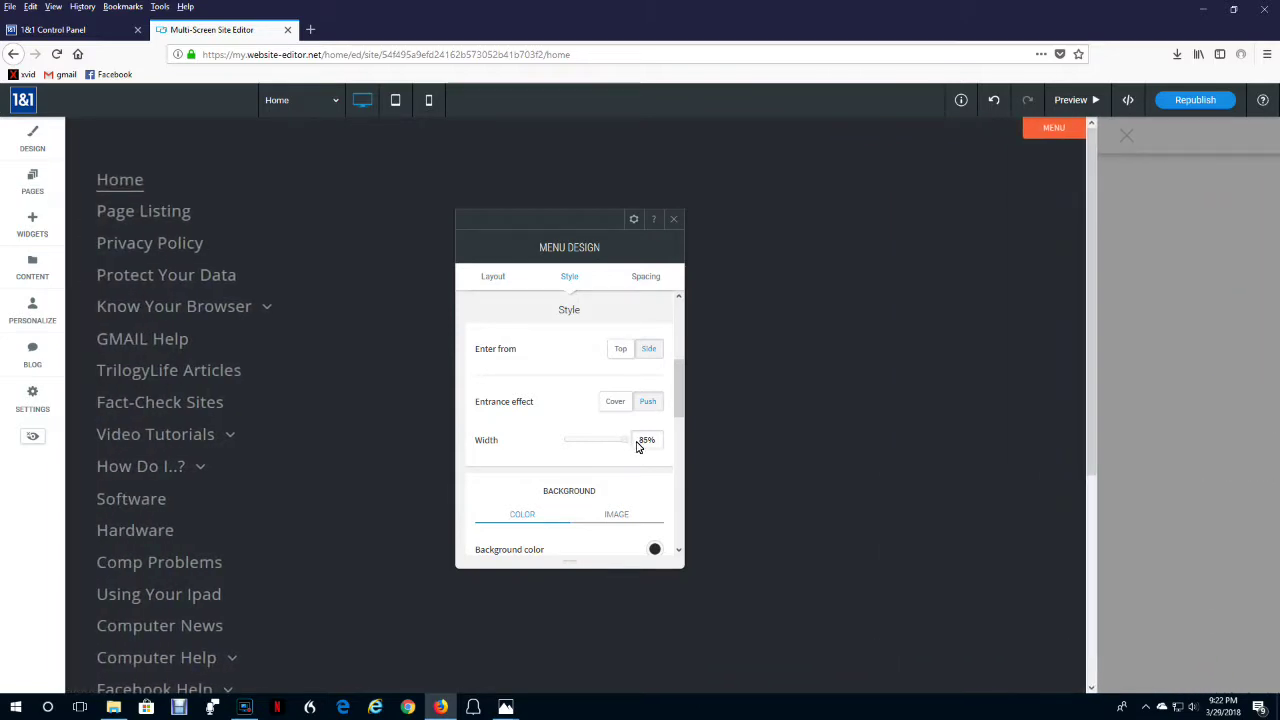
{"action": "left_click_drag", "start_coordinate": [633, 445], "coordinate": [521, 447]}
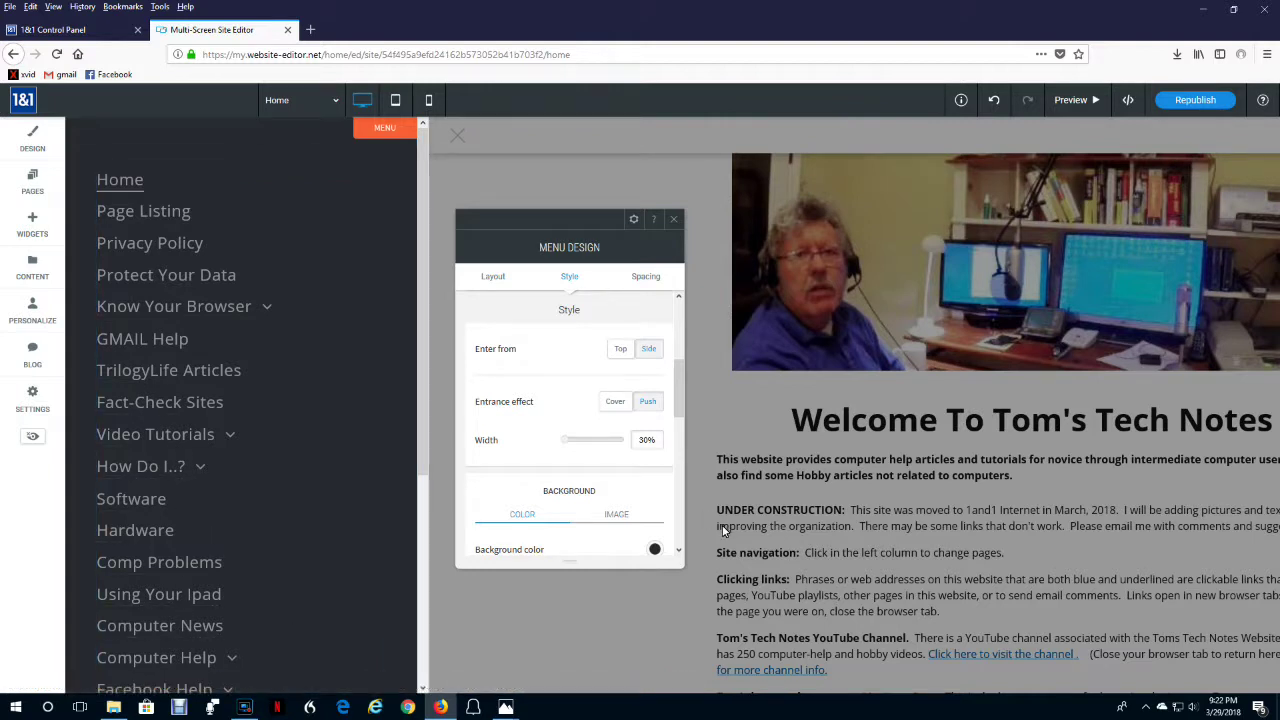
{"action": "left_click_drag", "start_coordinate": [680, 383], "coordinate": [680, 438]}
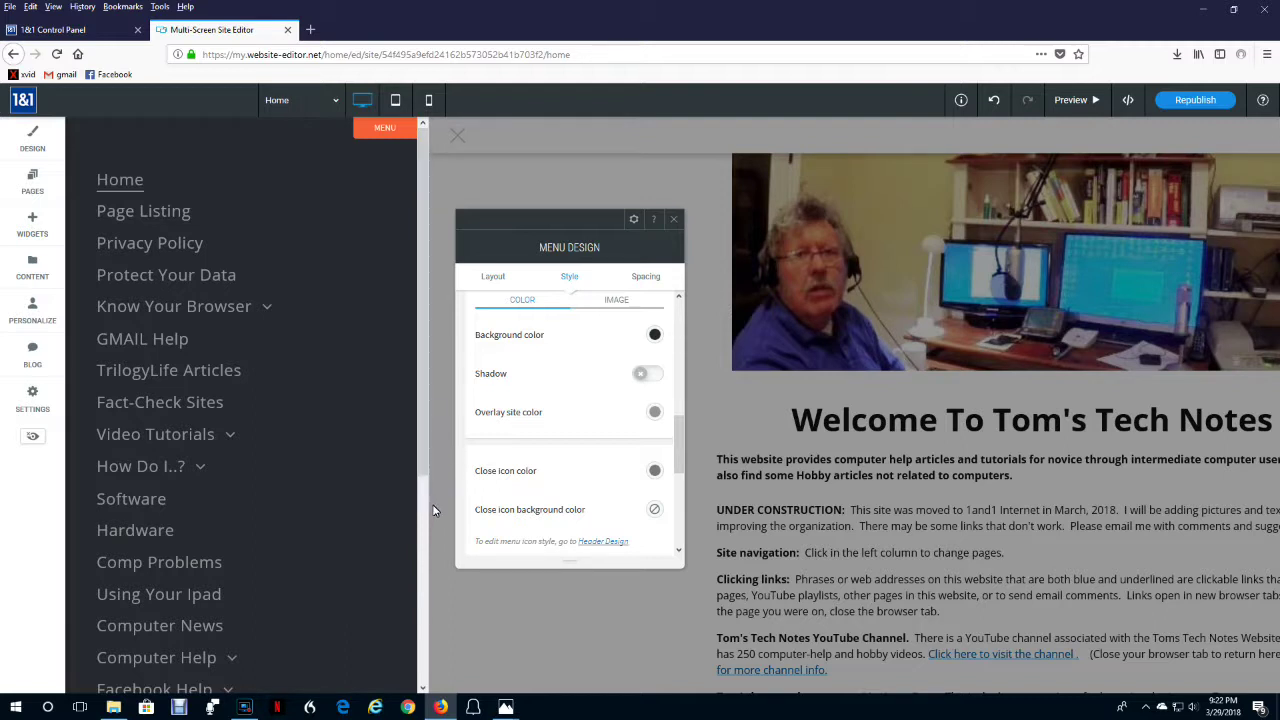
{"action": "left_click", "coordinate": [645, 276]}
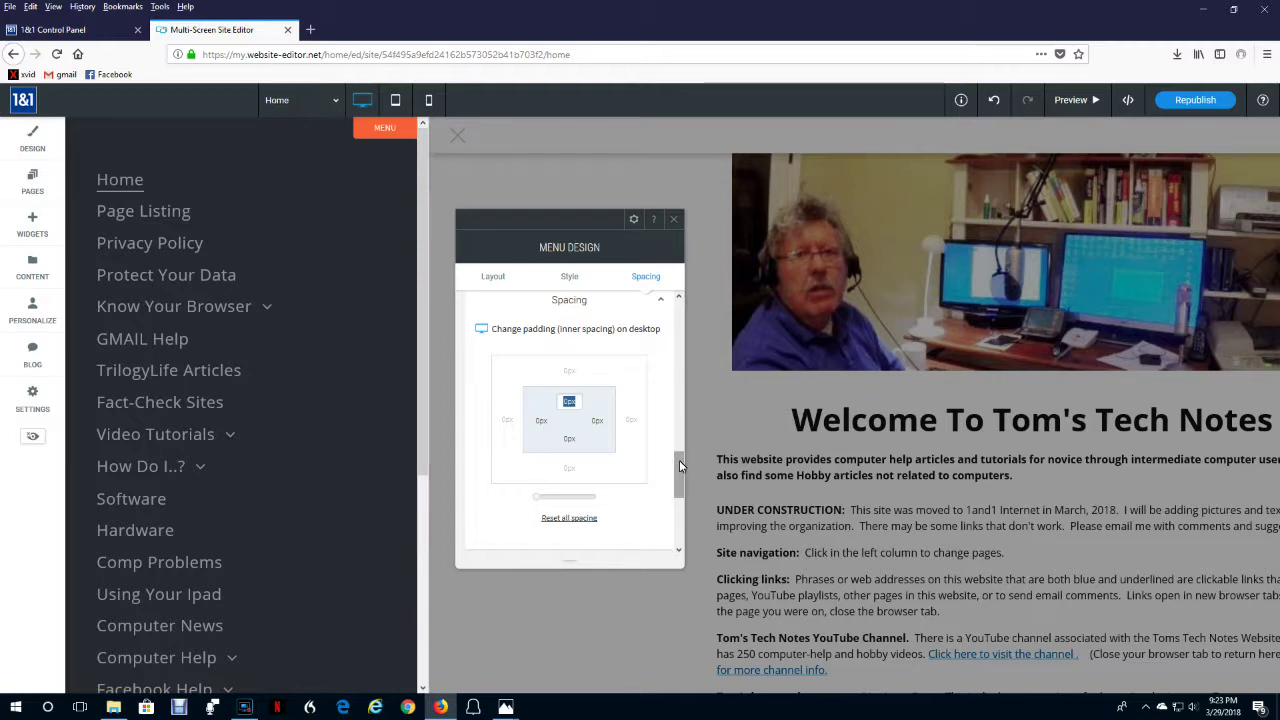
{"action": "left_click_drag", "start_coordinate": [677, 462], "coordinate": [706, 316]}
{"action": "left_click", "coordinate": [706, 316]}
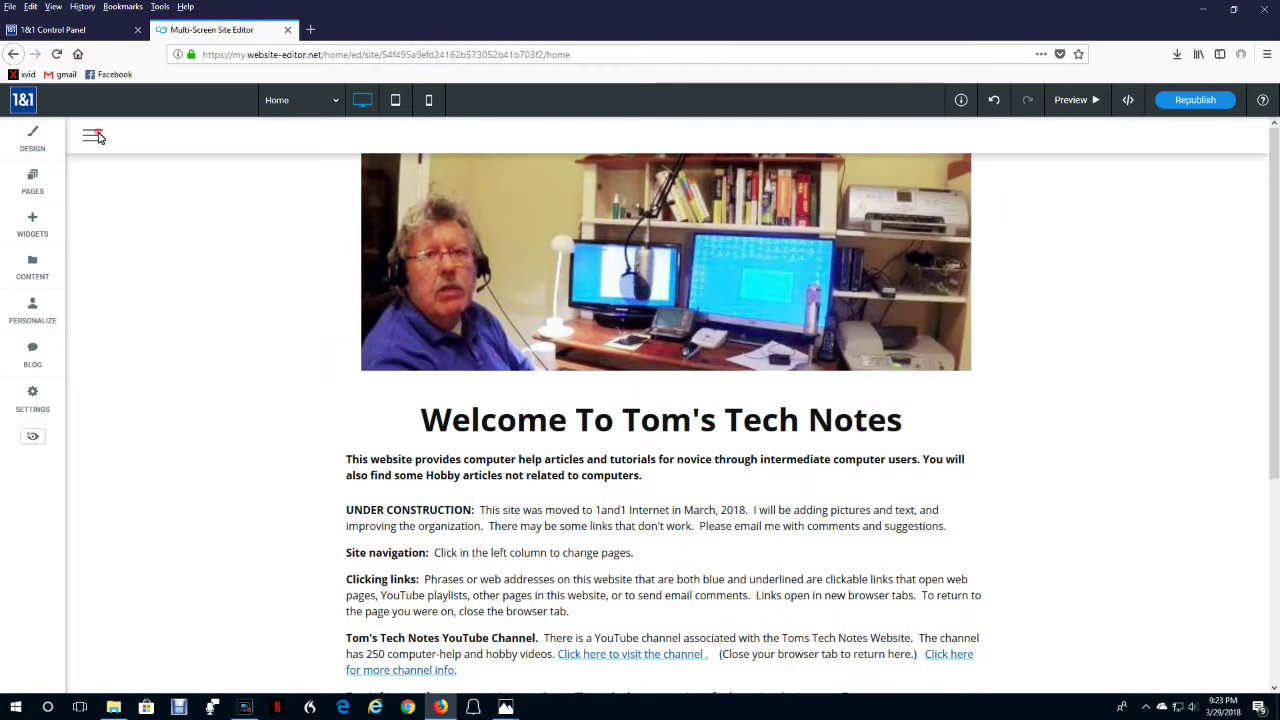
Switch the desktop site layout back to the Sidebar layout
{"action": "left_click", "coordinate": [93, 135]}
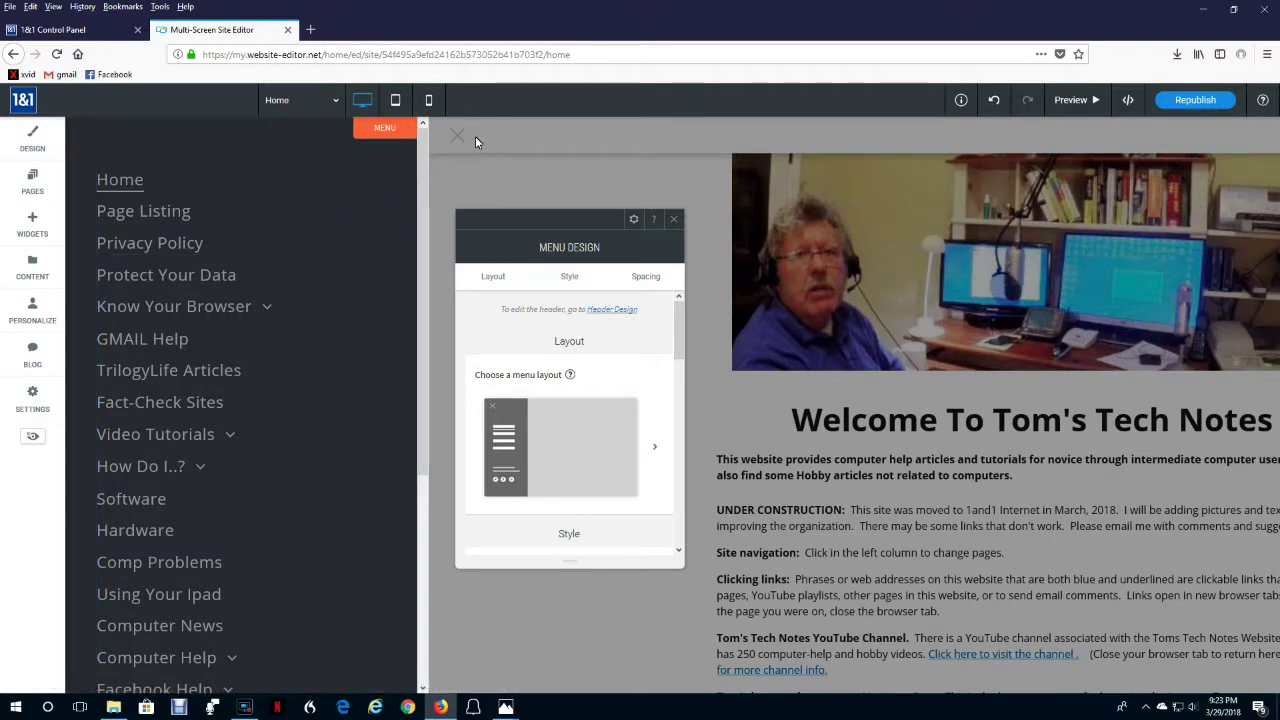
{"action": "left_click", "coordinate": [32, 137]}
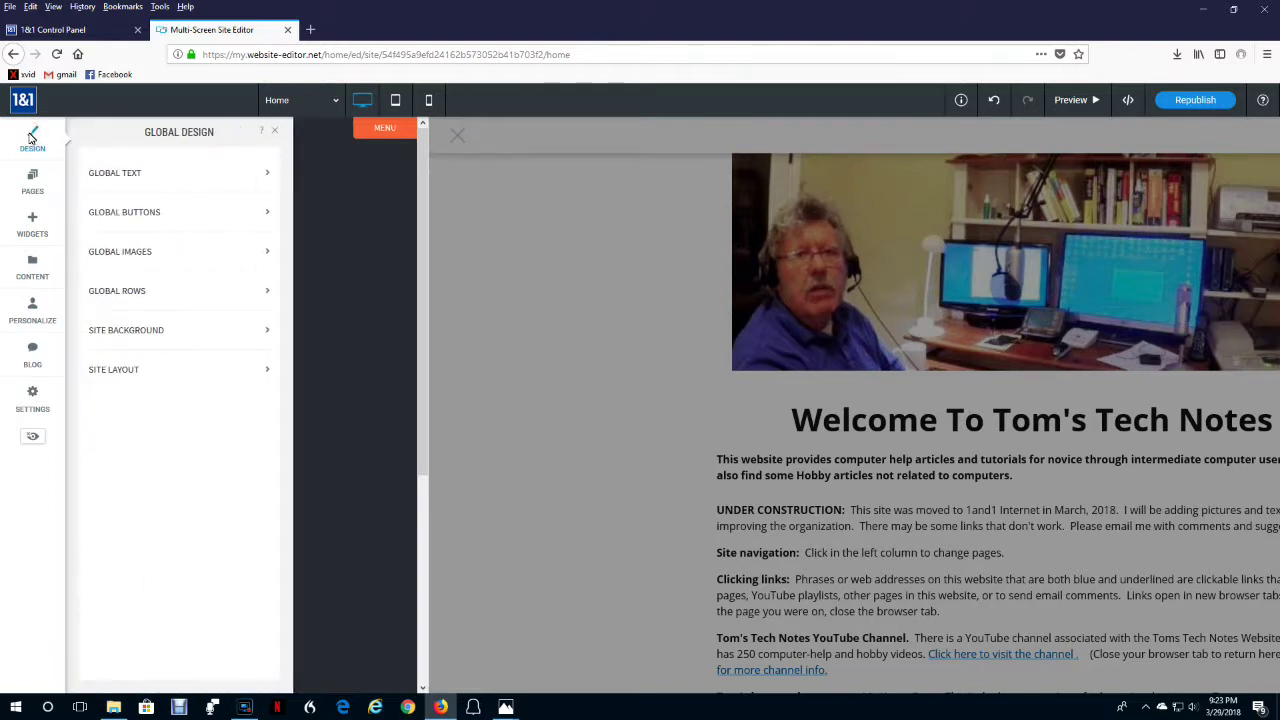
{"action": "left_click", "coordinate": [115, 369]}
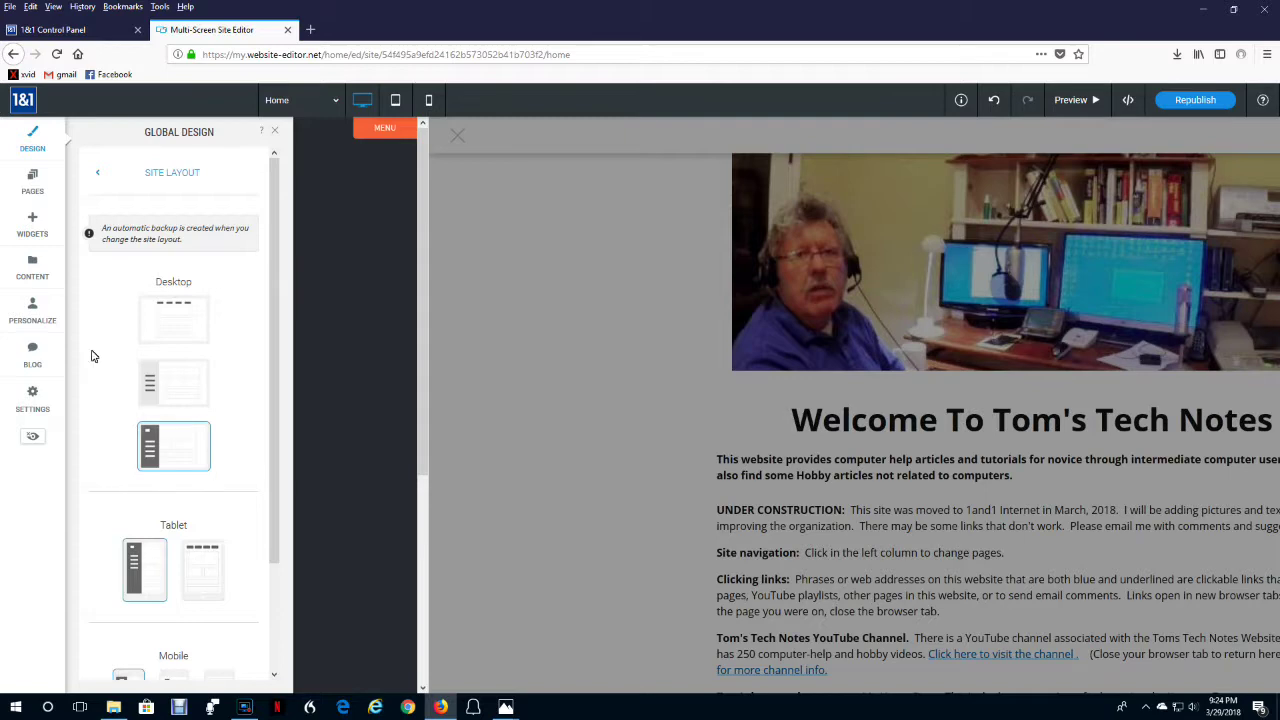
{"action": "left_click", "coordinate": [149, 381]}
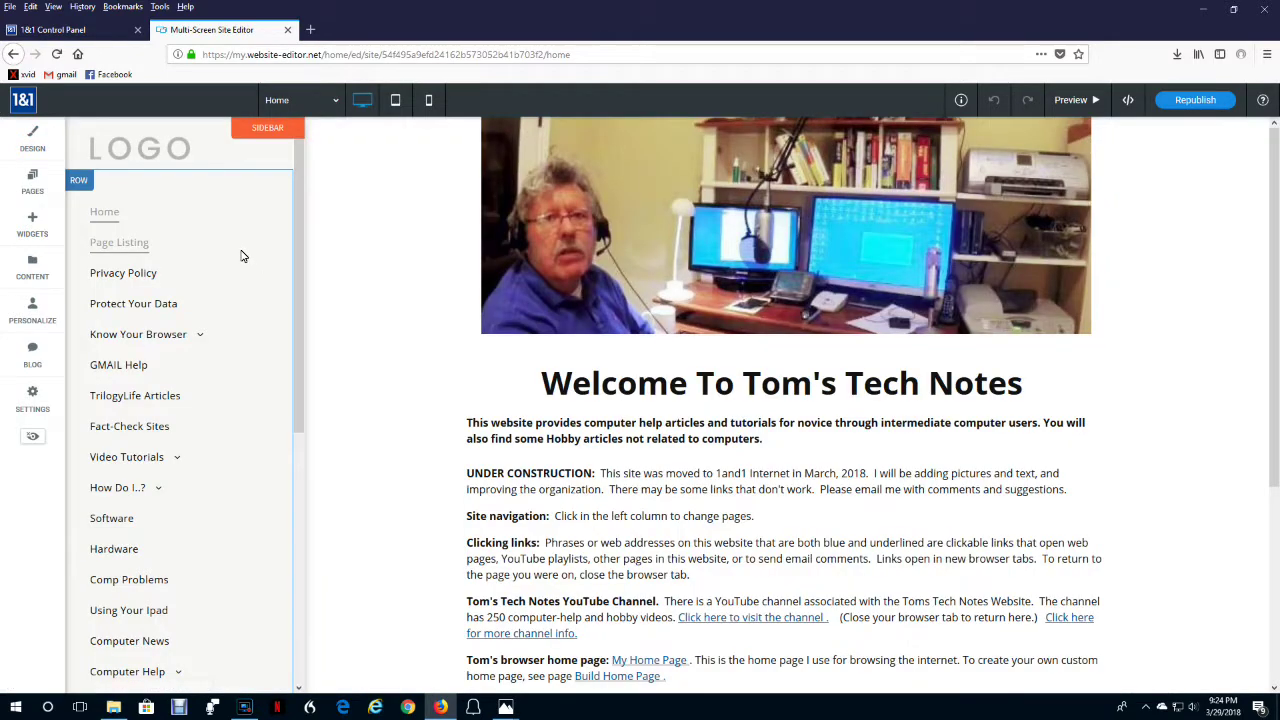
Apply the dark sidebar layout with centred links in Sidebar Design
{"action": "left_click", "coordinate": [265, 129]}
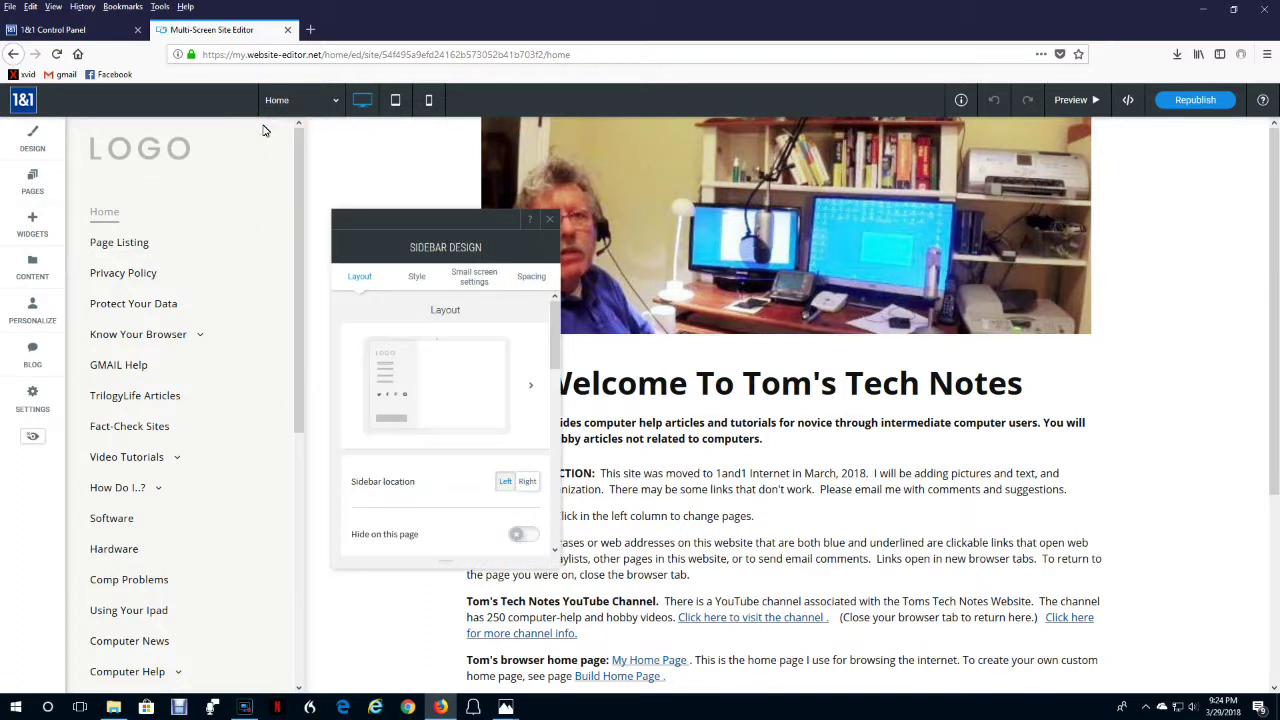
{"action": "left_click", "coordinate": [531, 386]}
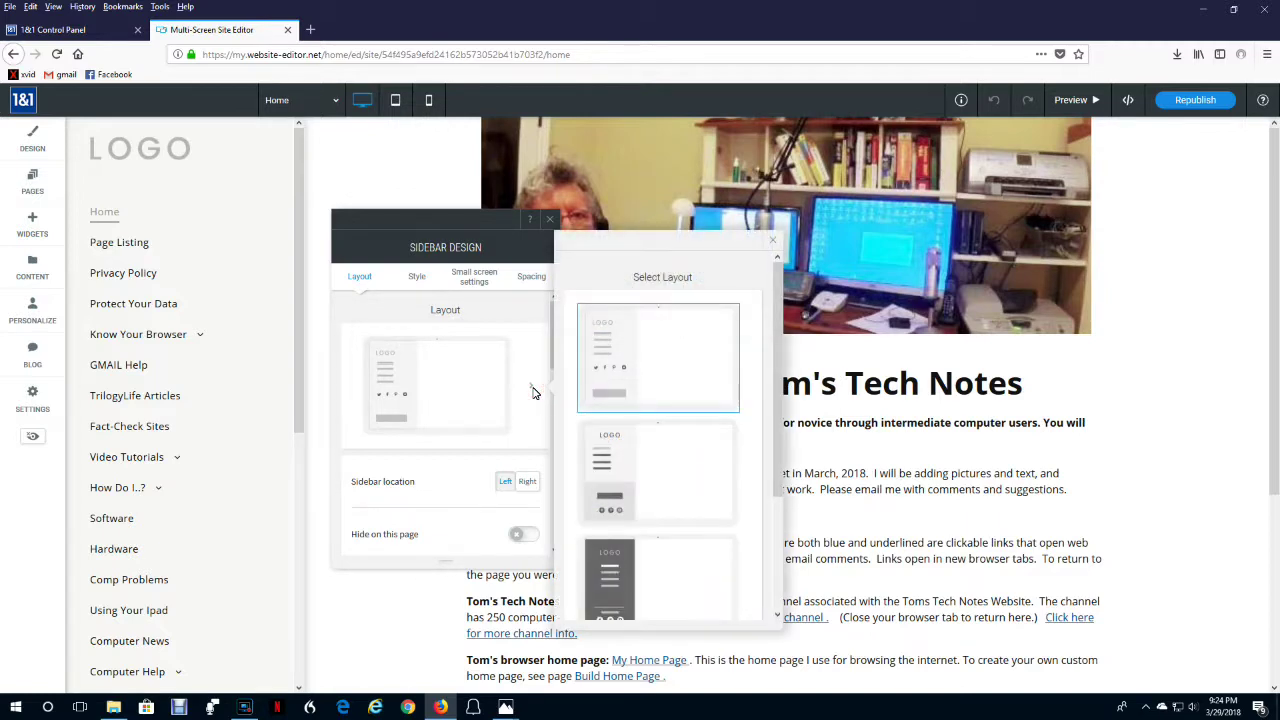
{"action": "left_click", "coordinate": [612, 568]}
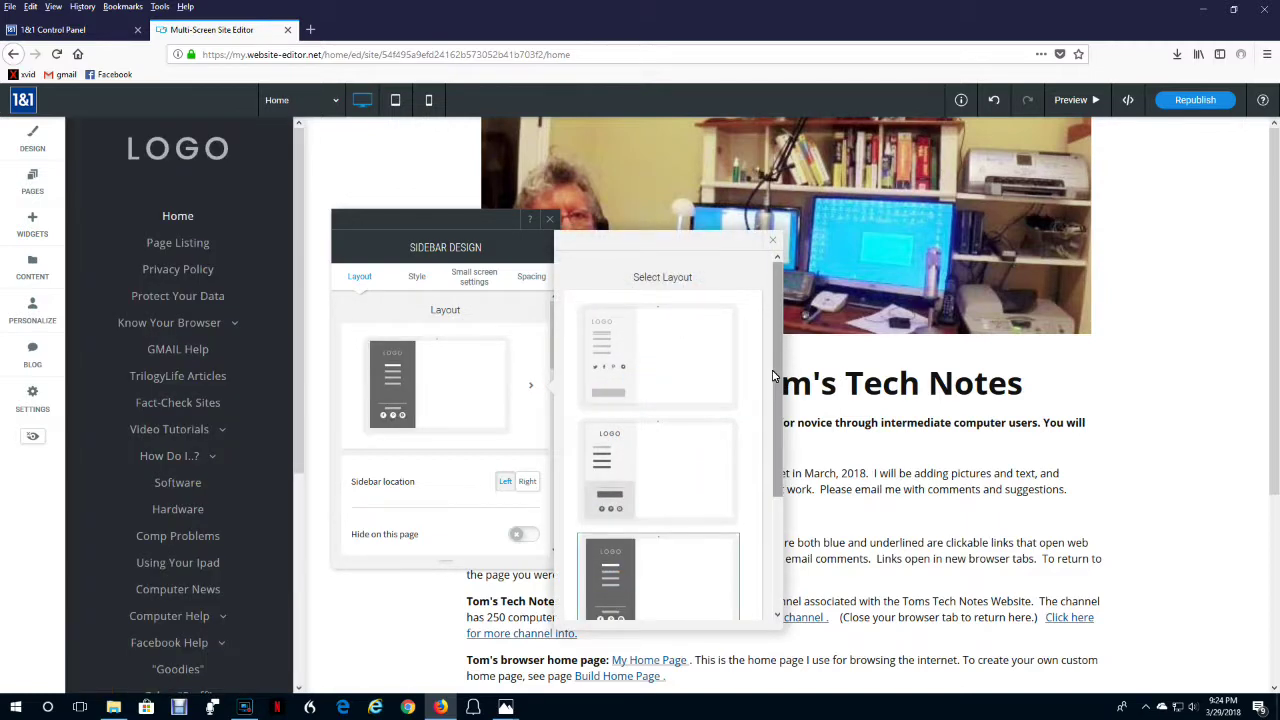
{"action": "left_click_drag", "start_coordinate": [777, 375], "coordinate": [778, 378]}
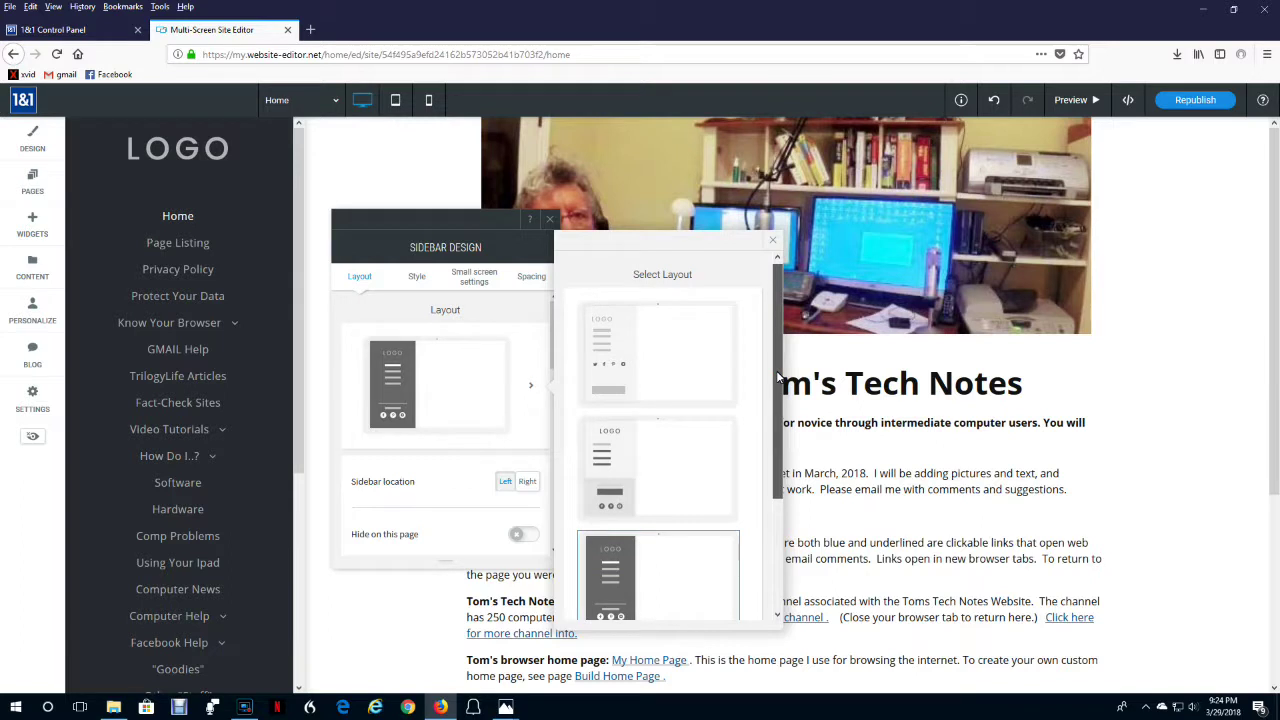
{"action": "left_click", "coordinate": [772, 237]}
Turn the sidebar's Shadow off on the Style tab
{"action": "left_click", "coordinate": [416, 277]}
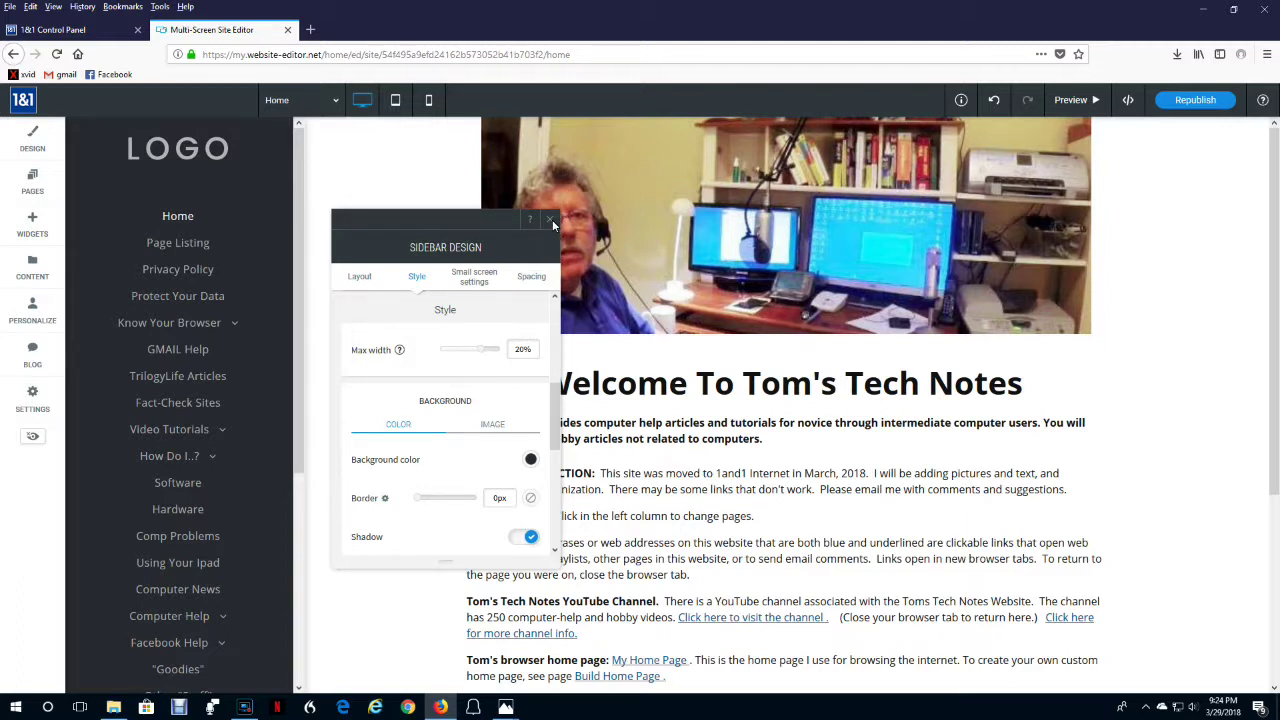
{"action": "left_click", "coordinate": [530, 538]}
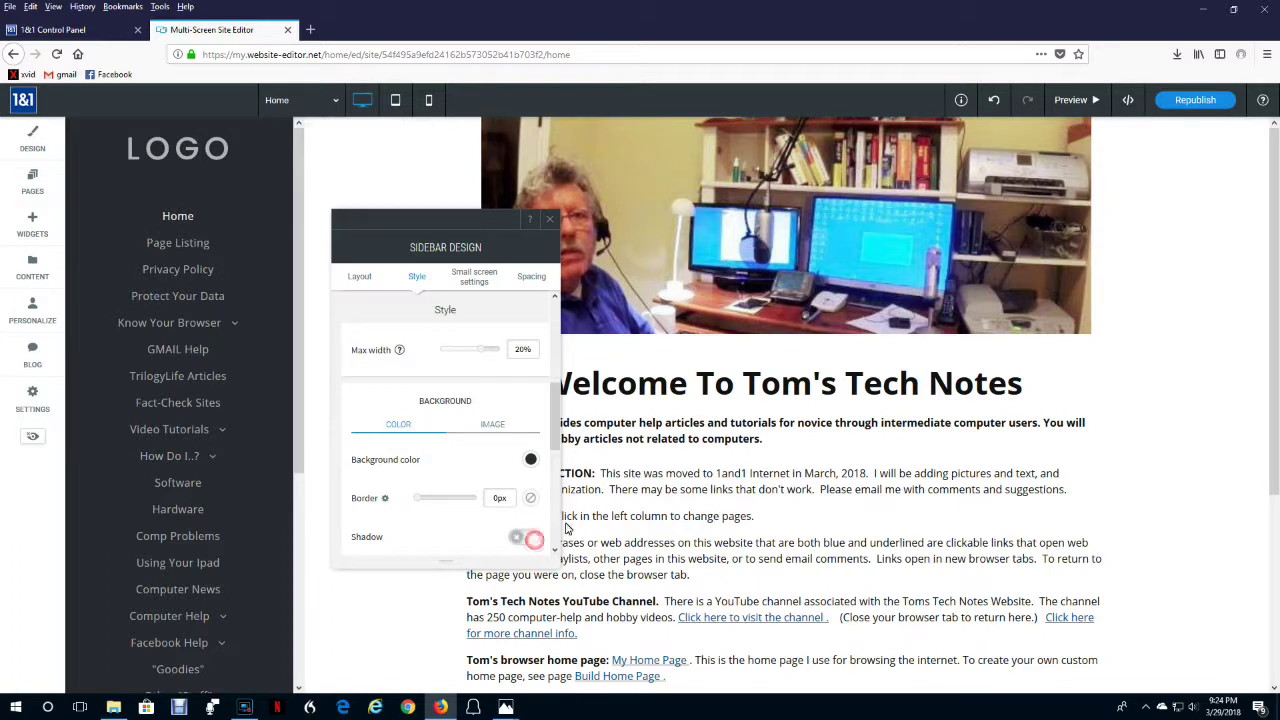
{"action": "left_click", "coordinate": [549, 218]}
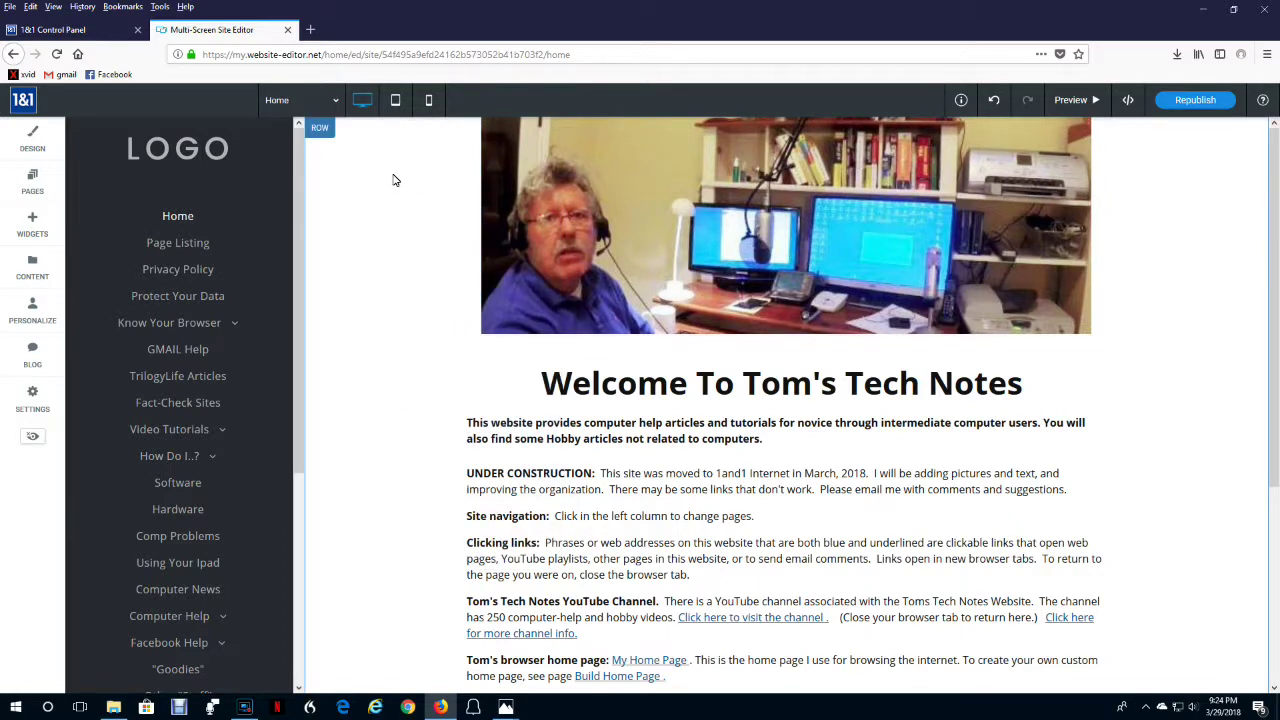
Delete the LOGO placeholder row from the left sidebar
{"action": "left_click", "coordinate": [202, 158]}
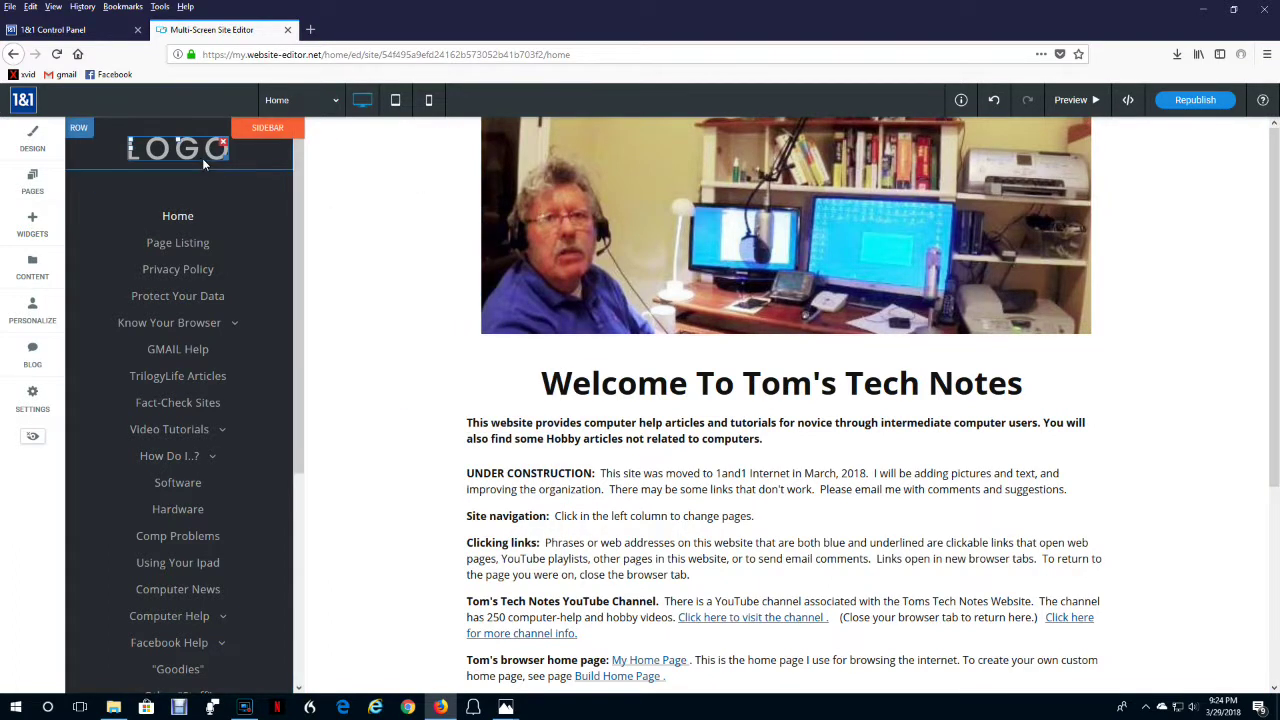
{"action": "left_click", "coordinate": [78, 129]}
{"action": "left_click", "coordinate": [88, 306]}
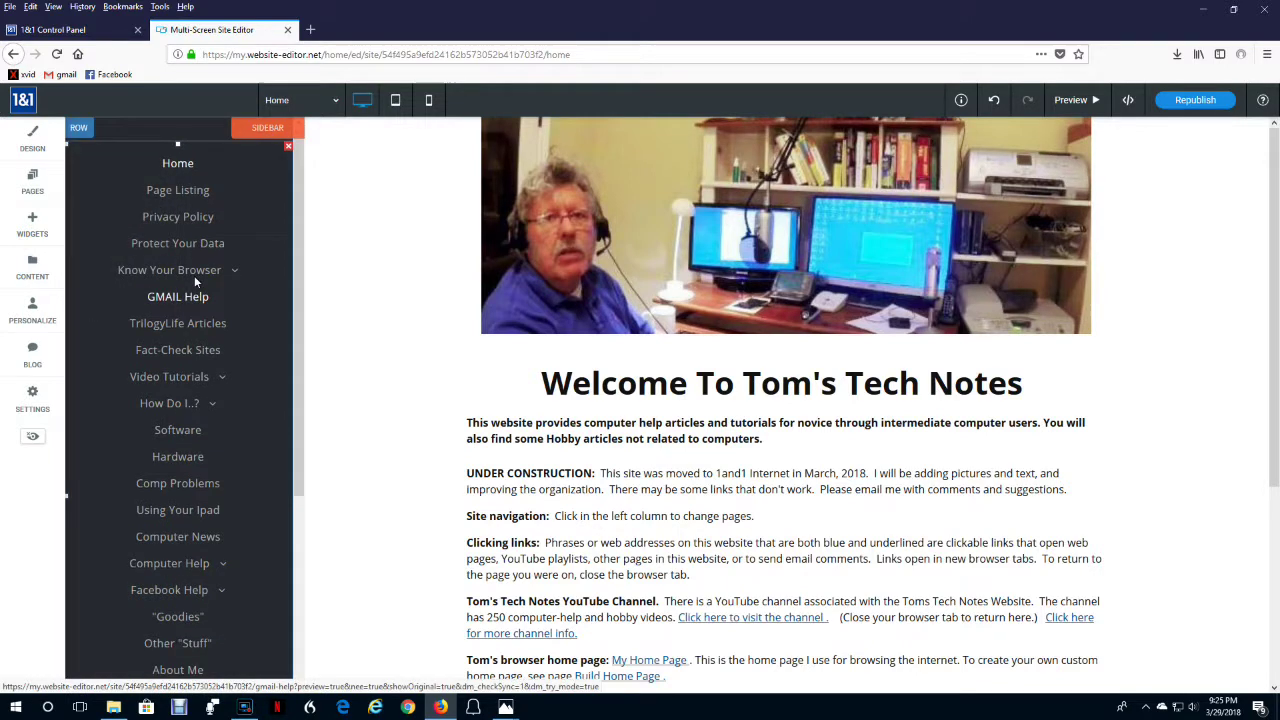
Delete the divider line row above Follow us in the sidebar
{"action": "scroll", "coordinate": [240, 330], "scroll_direction": "down", "scroll_amount": 10}
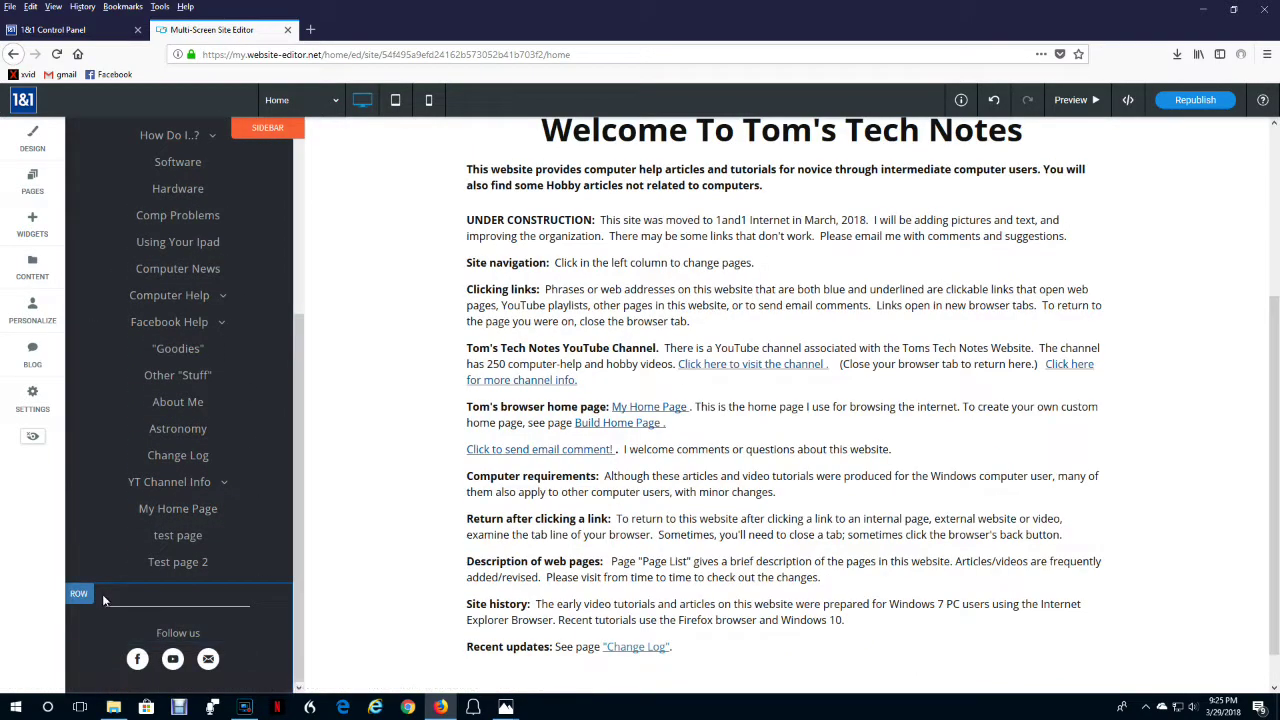
{"action": "left_click", "coordinate": [79, 594]}
{"action": "left_click", "coordinate": [88, 572]}
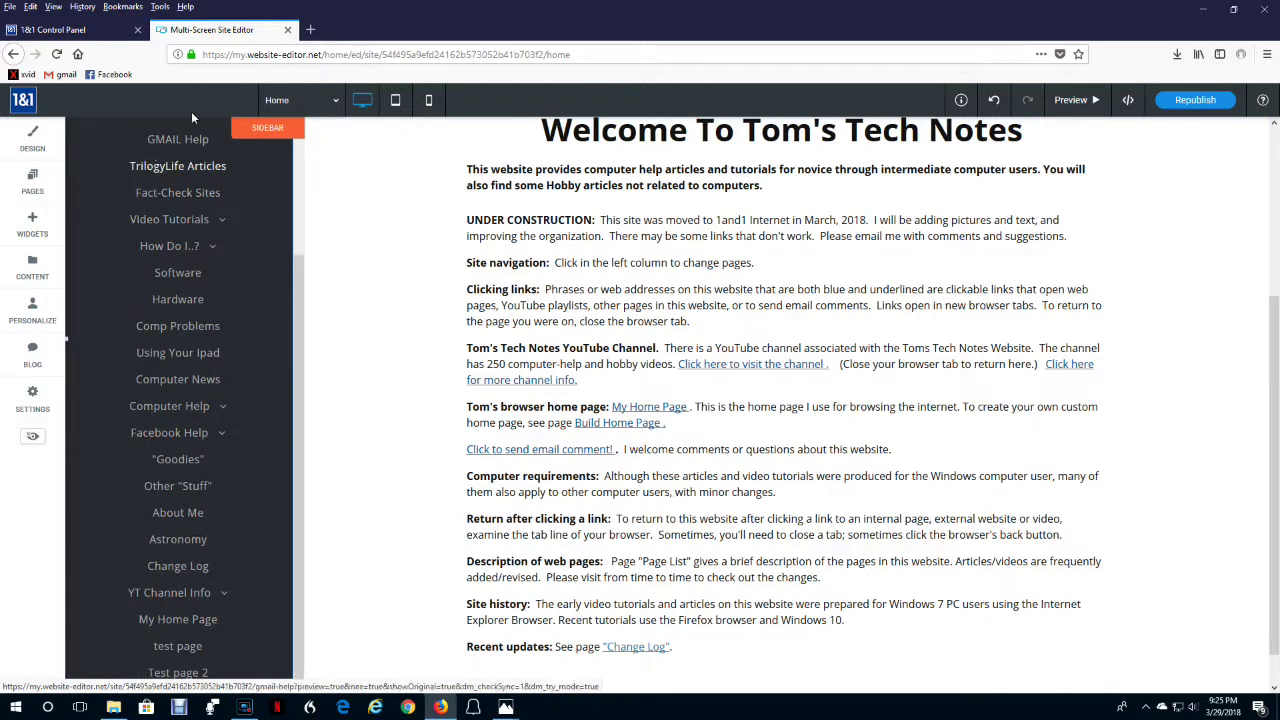
Switch to tablet view and bring up the tablet menu's Menu Design settings
{"action": "left_click", "coordinate": [395, 101]}
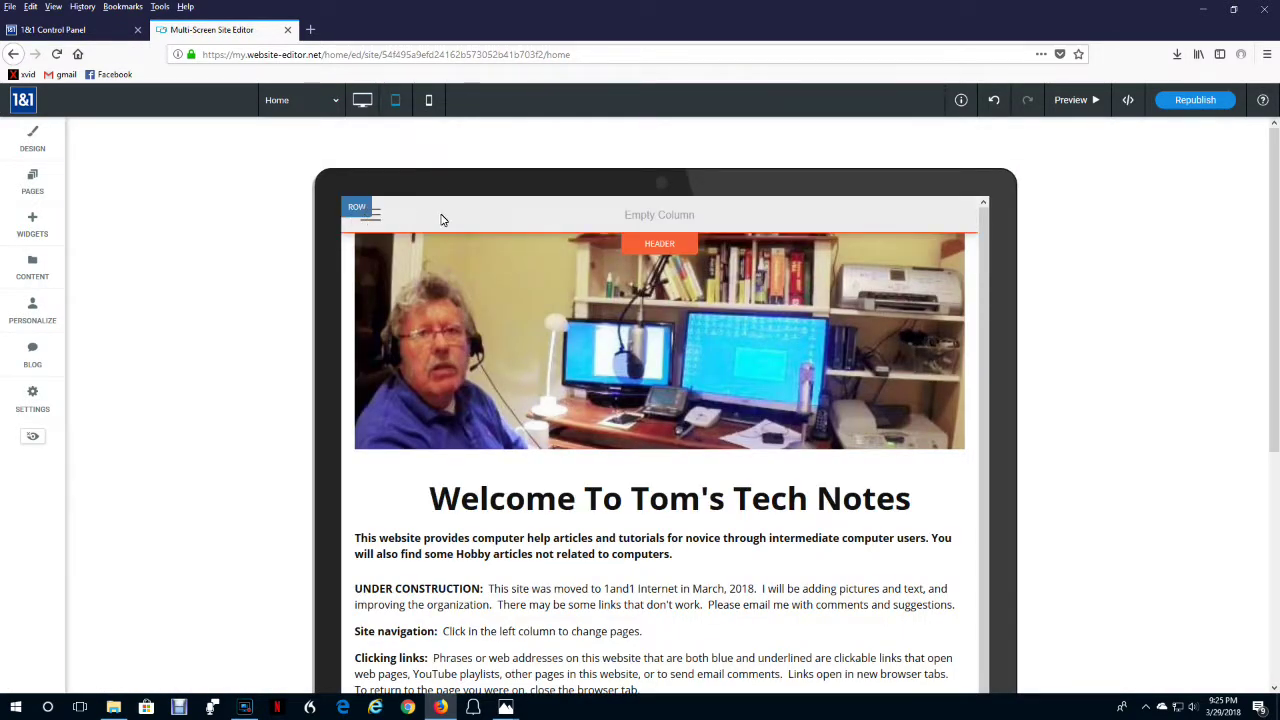
{"action": "left_click", "coordinate": [370, 217]}
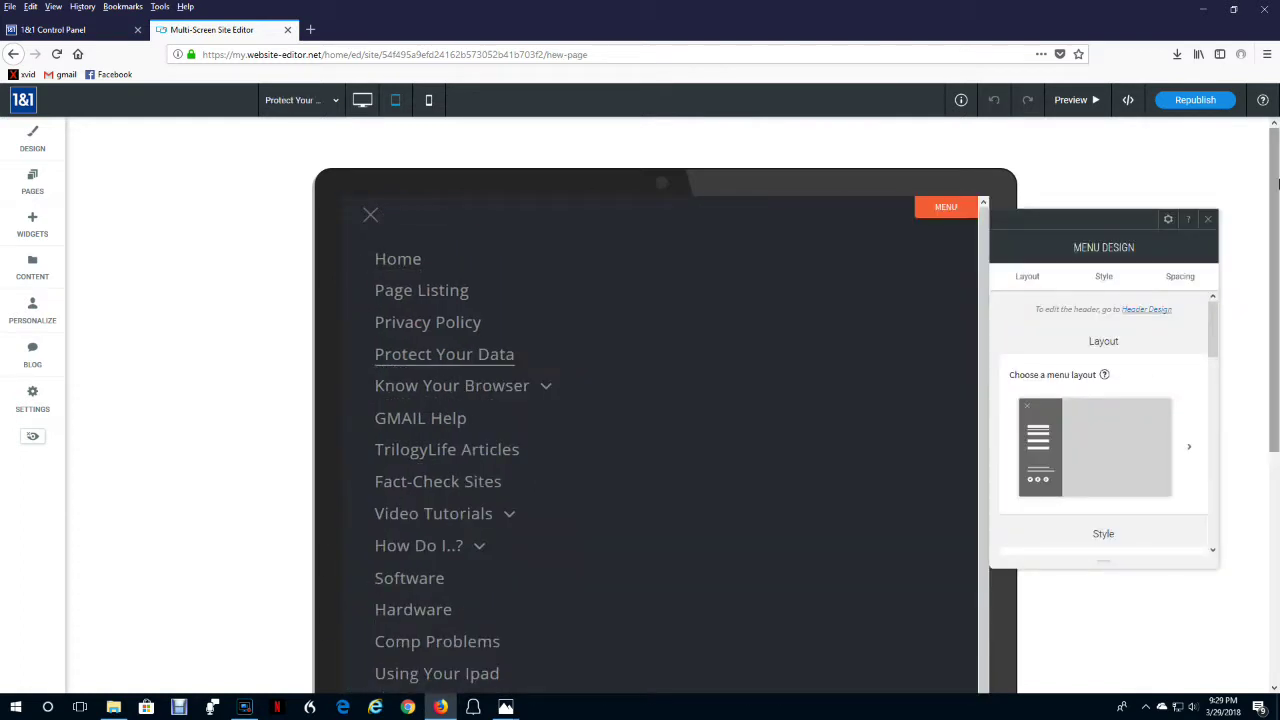
{"action": "scroll", "coordinate": [1208, 385], "scroll_direction": "down", "scroll_amount": 3}
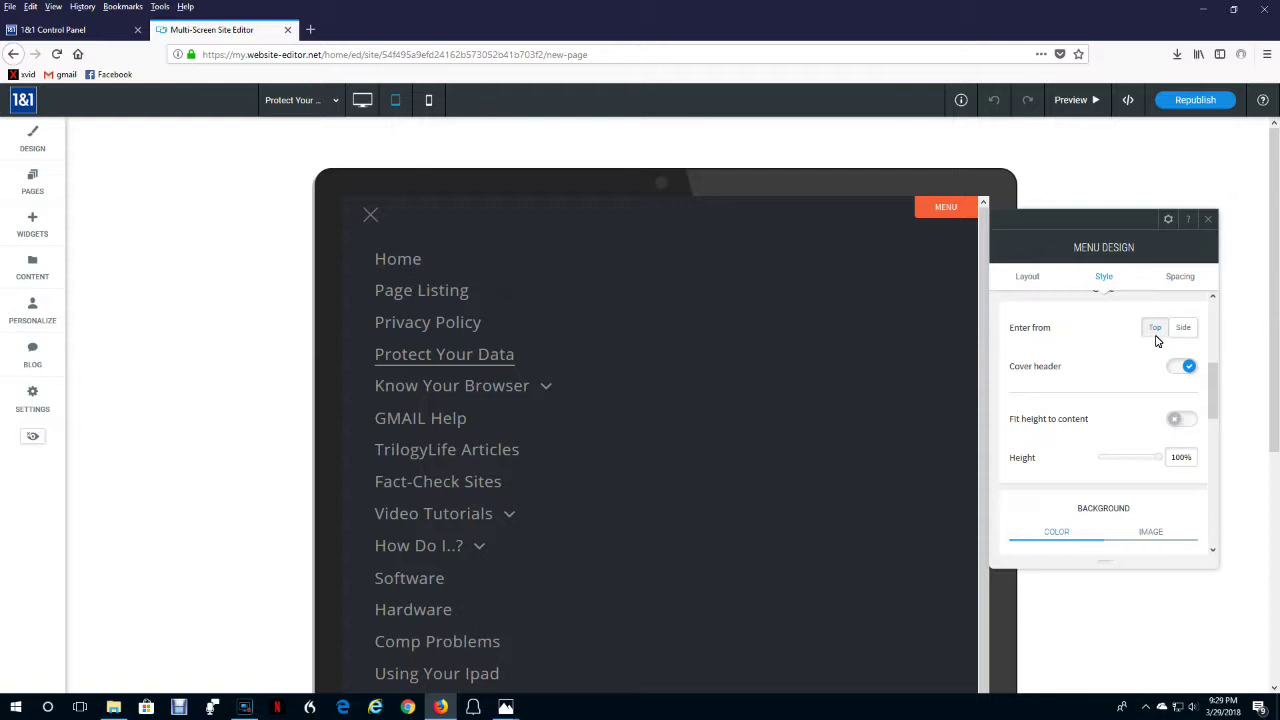
{"action": "left_click", "coordinate": [1155, 336]}
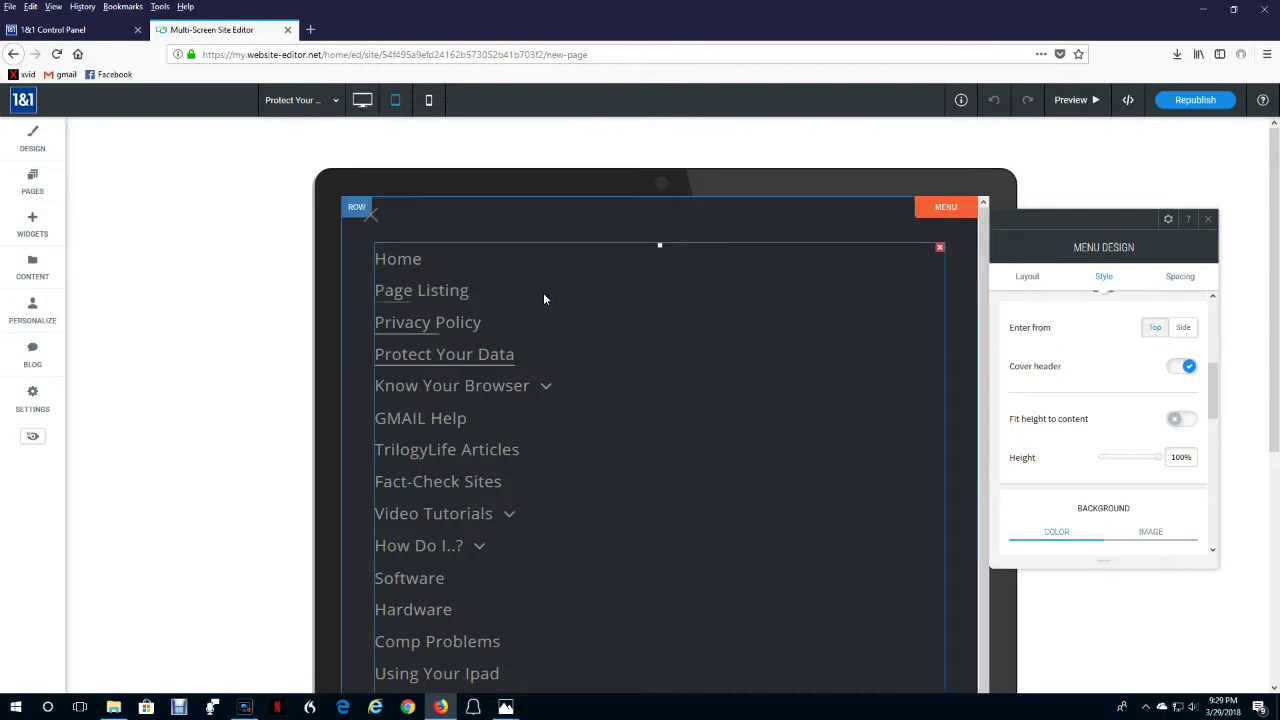
{"action": "left_click", "coordinate": [369, 217]}
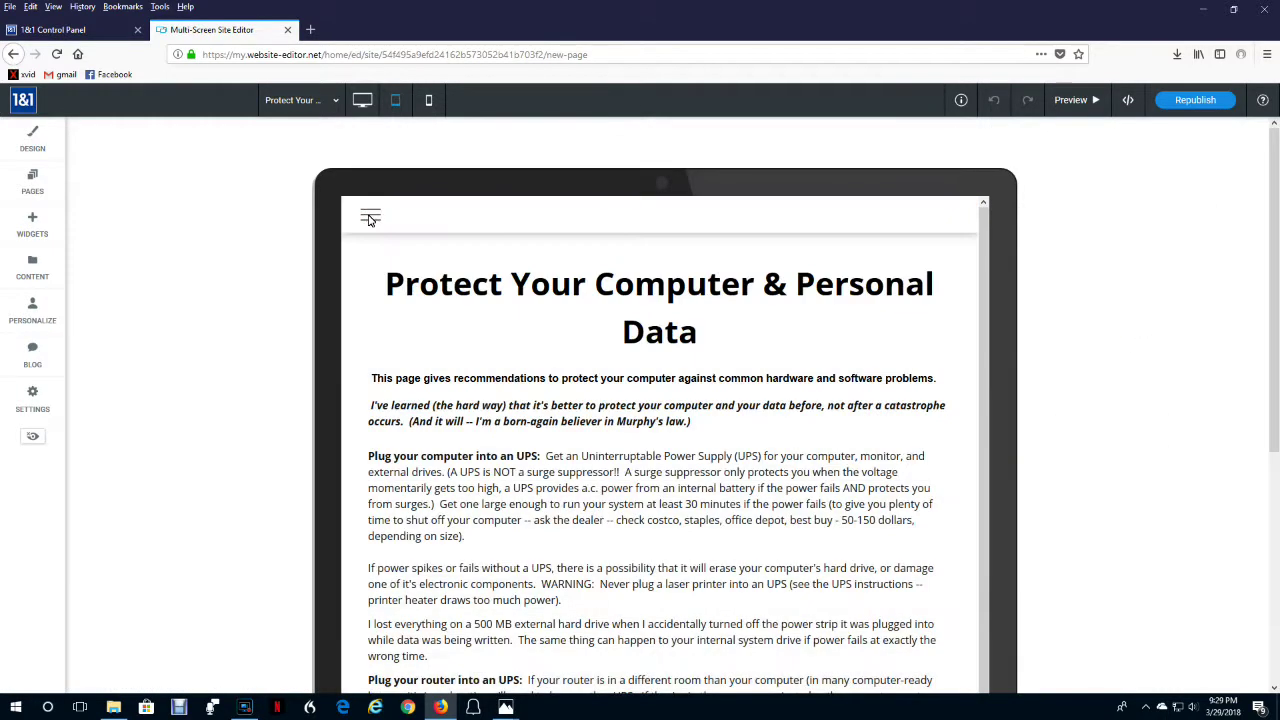
Set the tablet menu's Enter from style to Side, sliding in at 30% width
{"action": "left_click", "coordinate": [370, 217]}
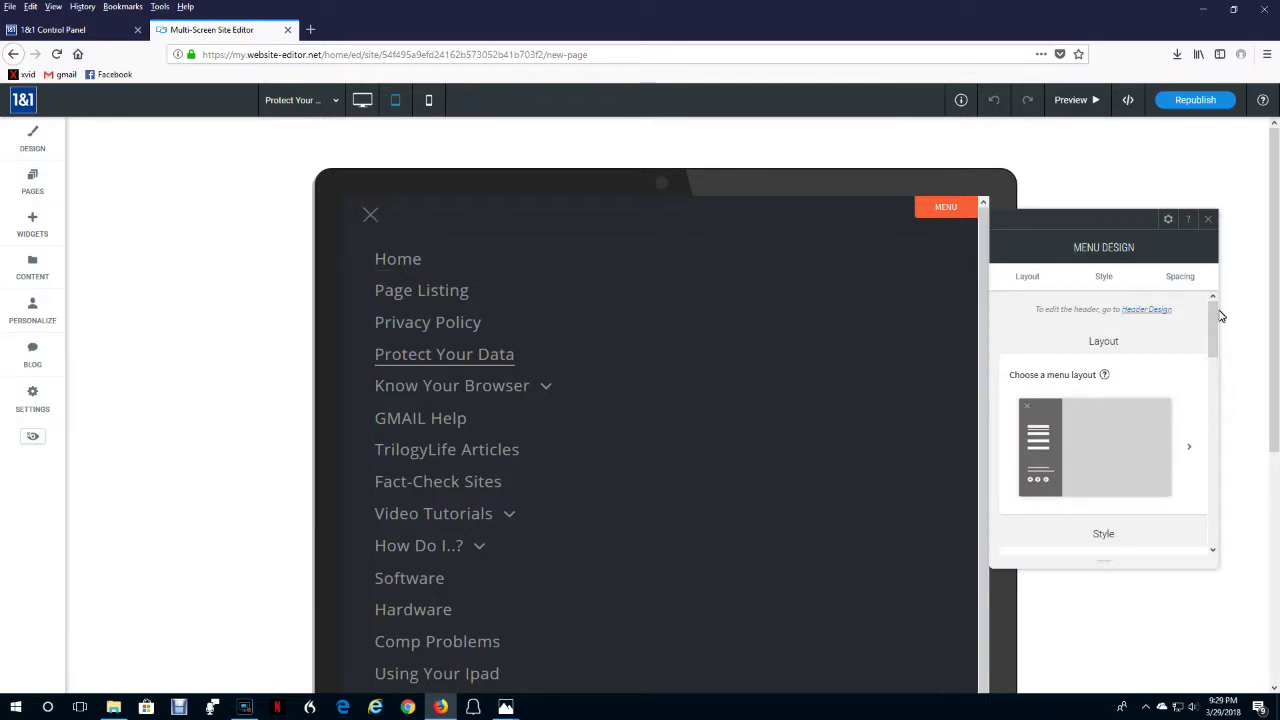
{"action": "scroll", "coordinate": [1215, 340], "scroll_direction": "down", "scroll_amount": 3}
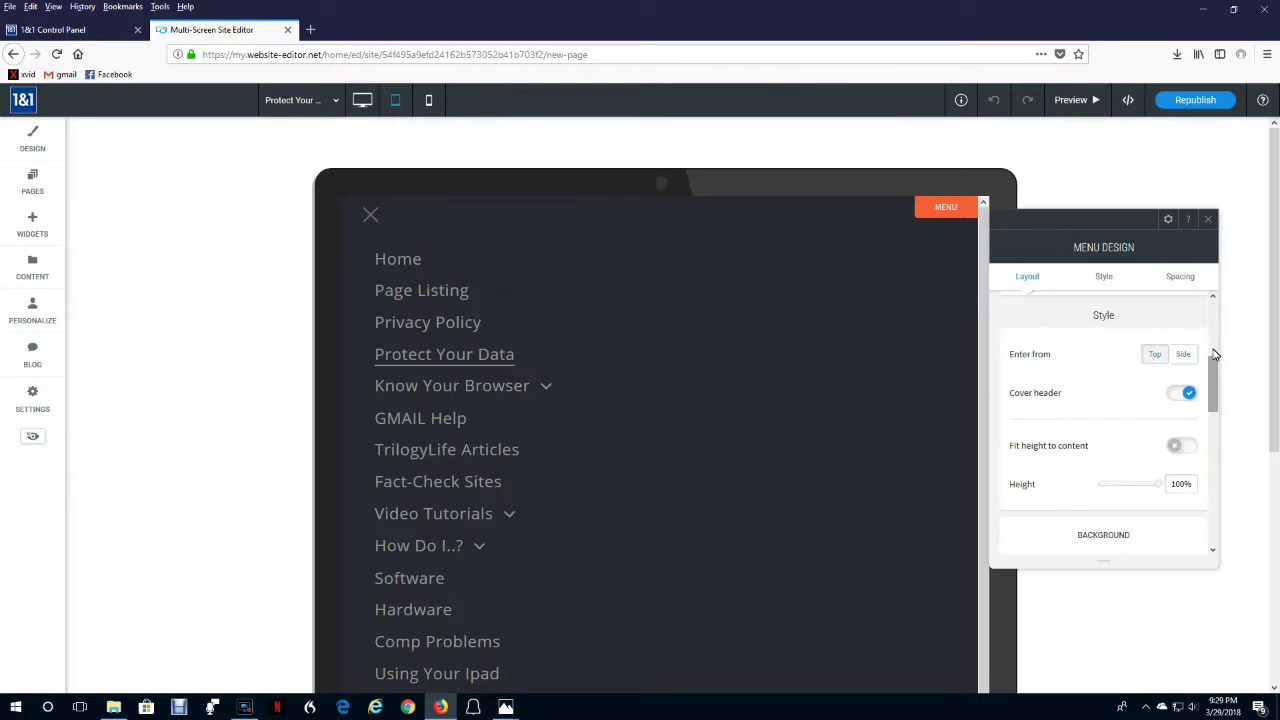
{"action": "left_click", "coordinate": [1182, 355]}
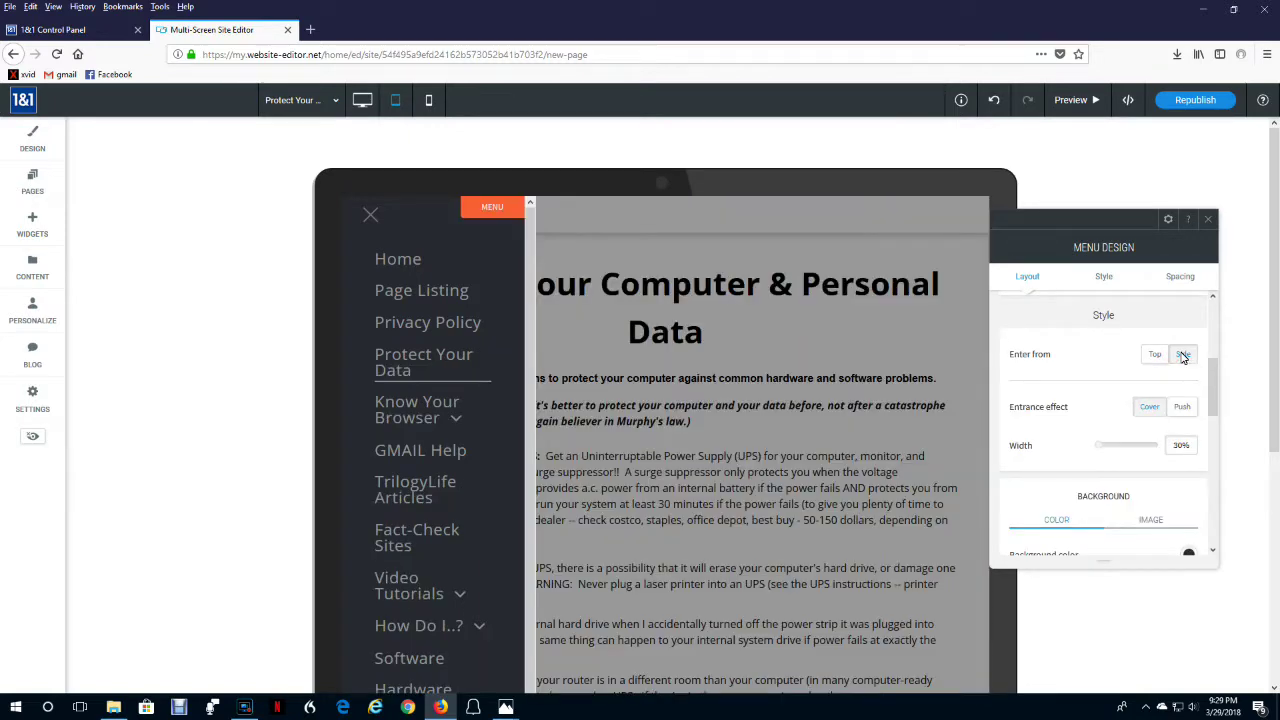
{"action": "left_click", "coordinate": [737, 360]}
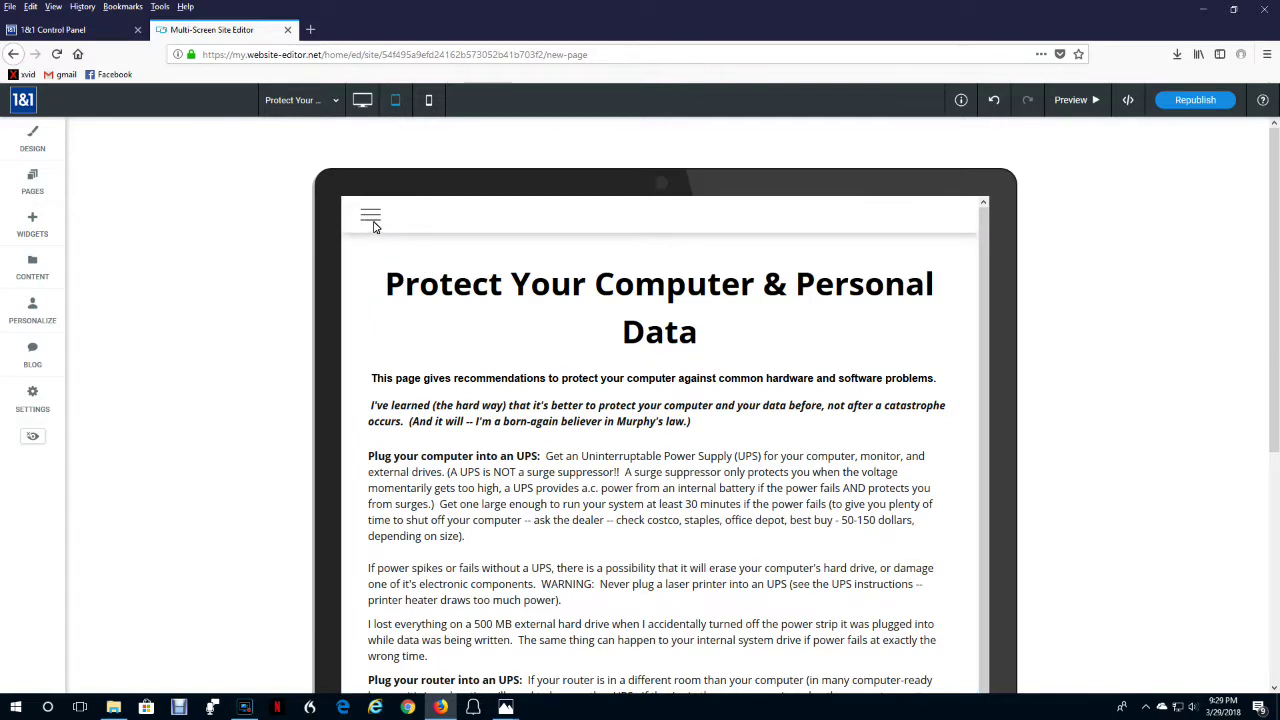
{"action": "left_click", "coordinate": [370, 218]}
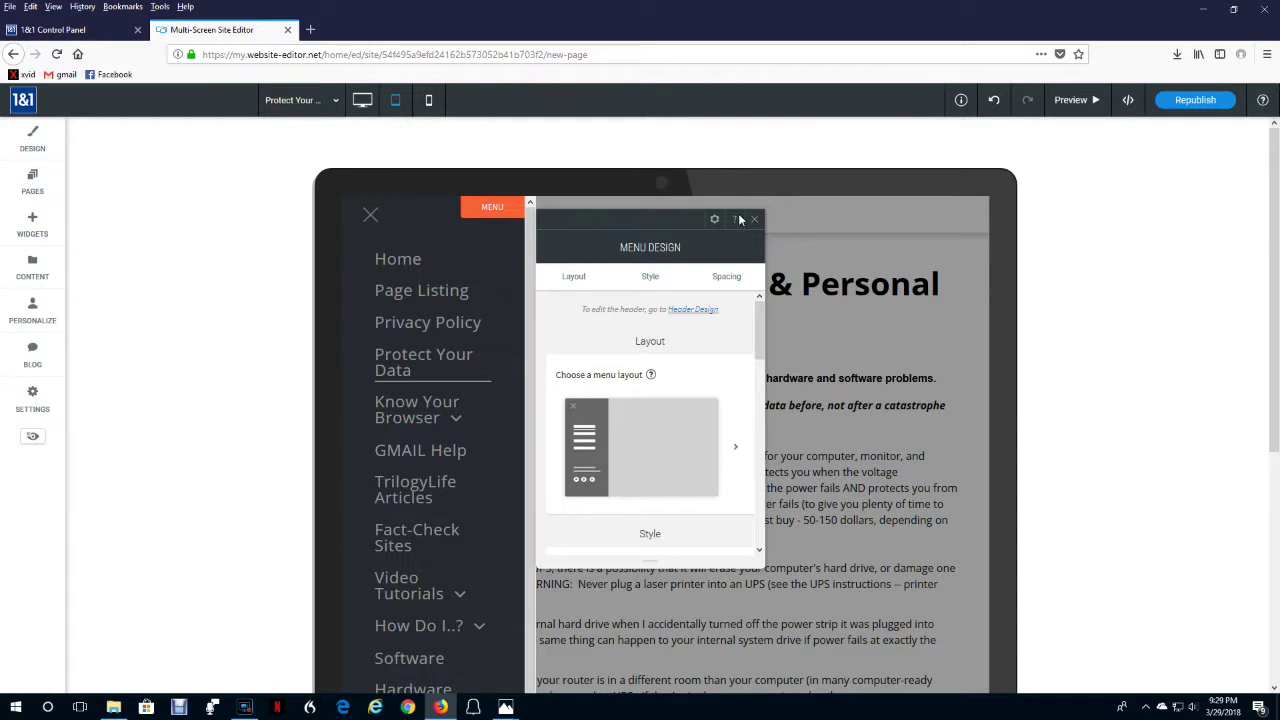
Try the Push entrance effect on the side menu, preview it, then switch back to Cover
{"action": "left_click", "coordinate": [650, 276]}
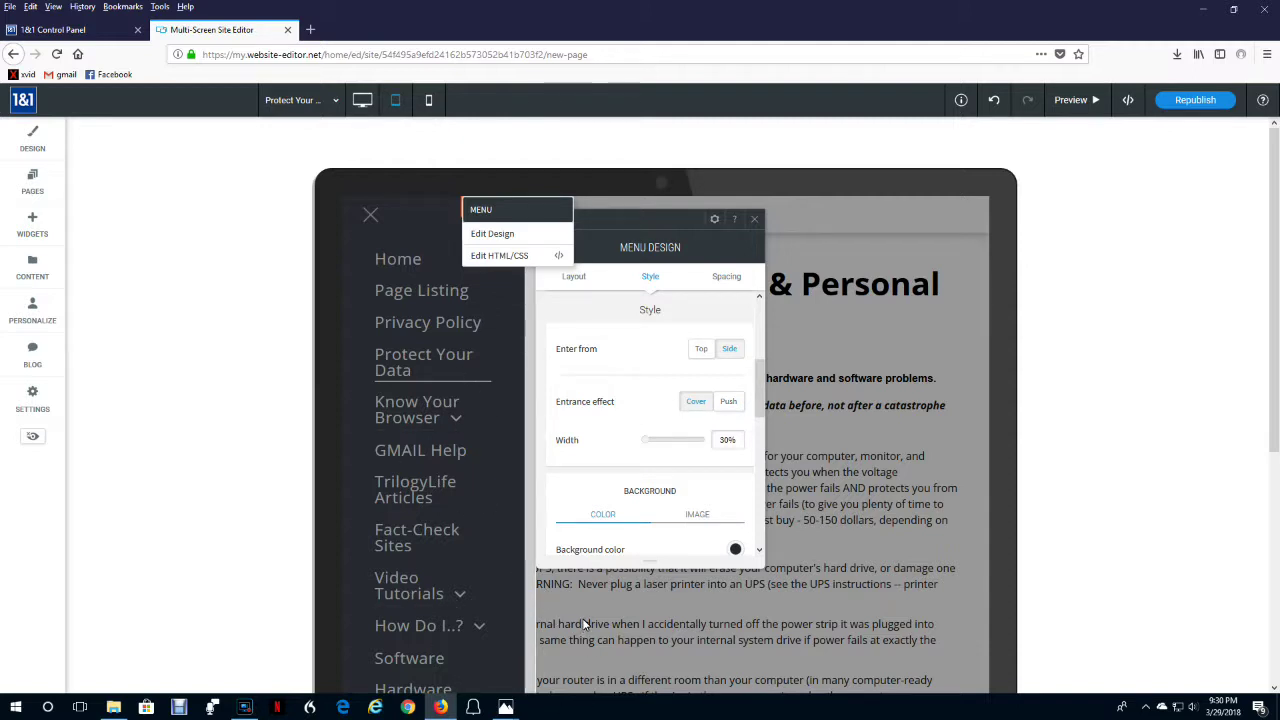
{"action": "left_click", "coordinate": [728, 402]}
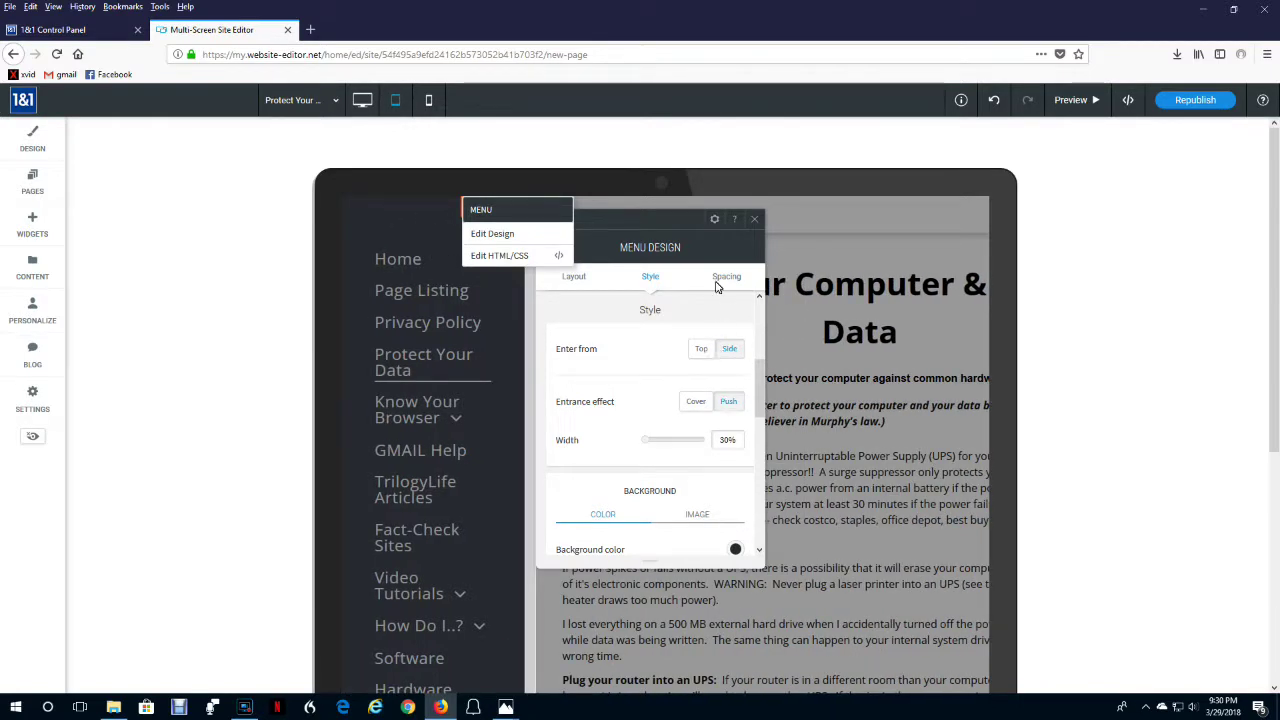
{"action": "left_click", "coordinate": [754, 219]}
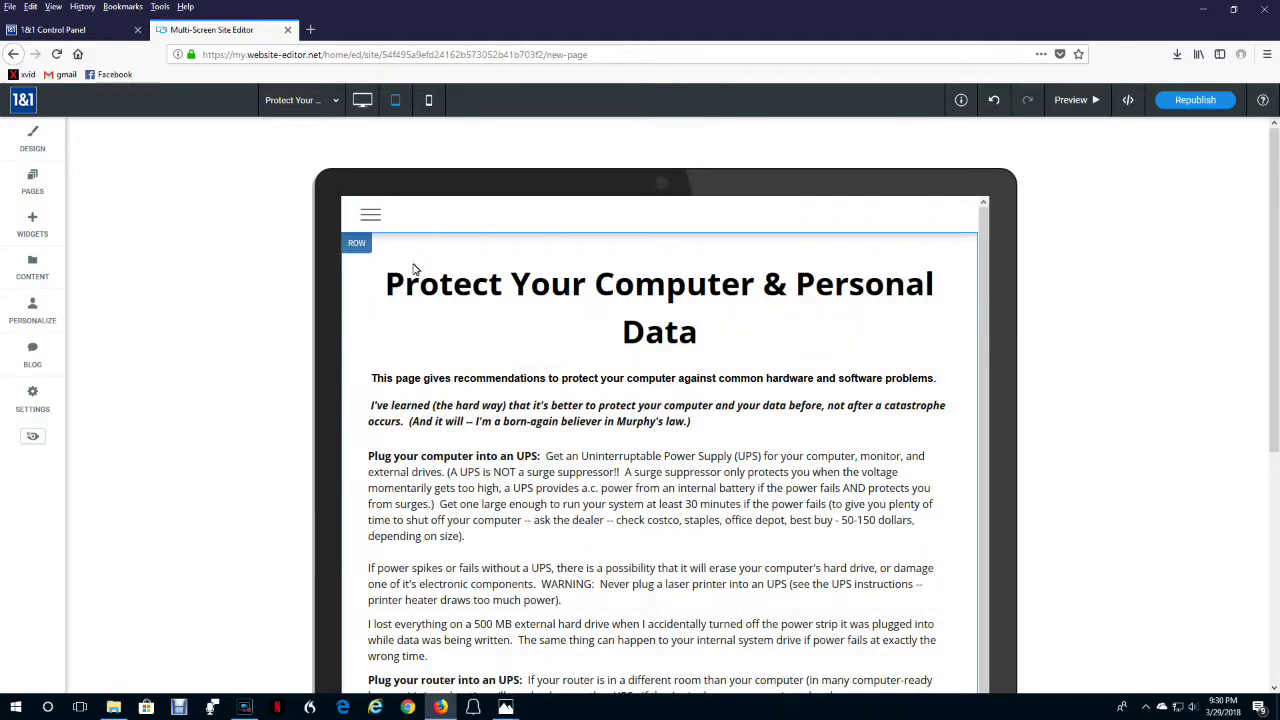
{"action": "left_click", "coordinate": [371, 213]}
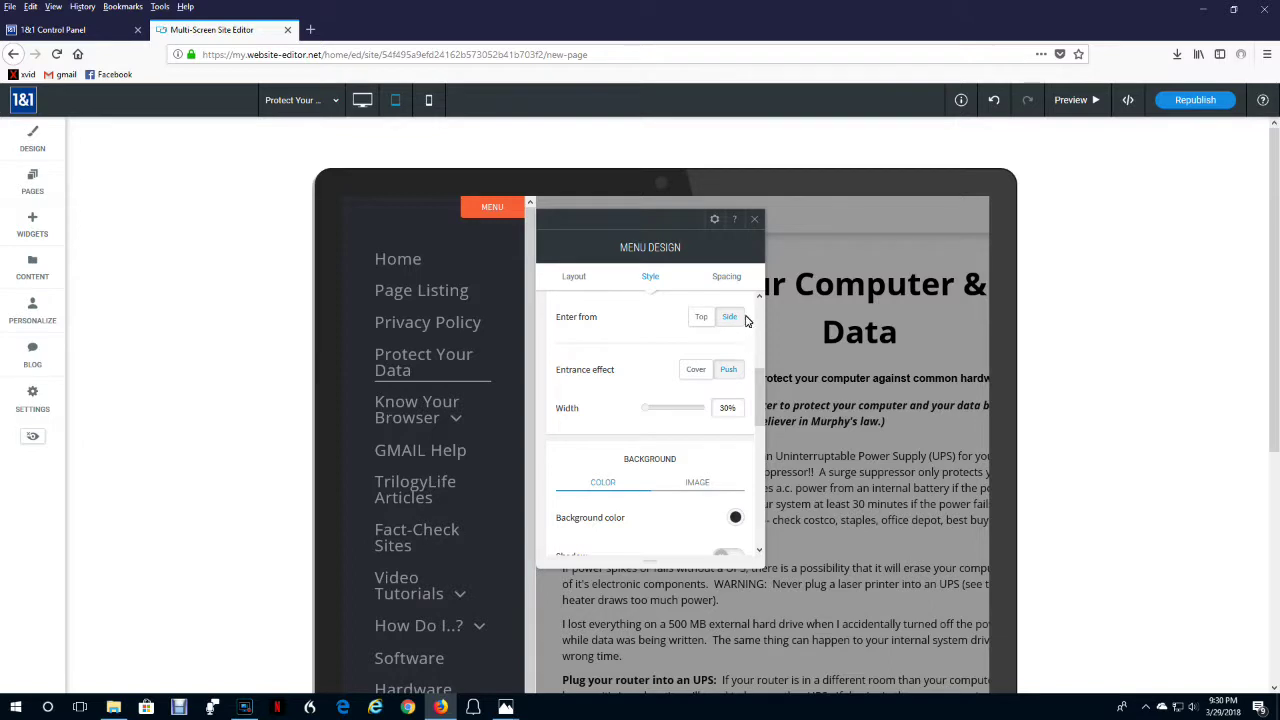
{"action": "left_click", "coordinate": [695, 370]}
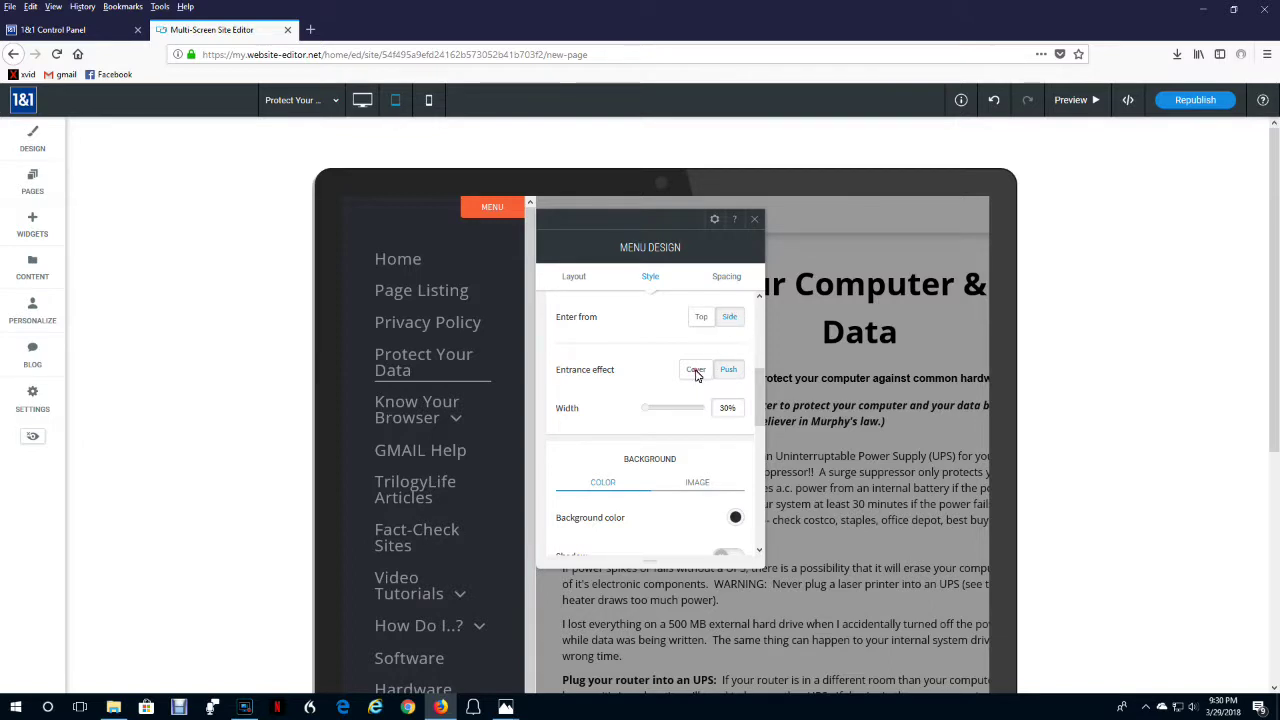